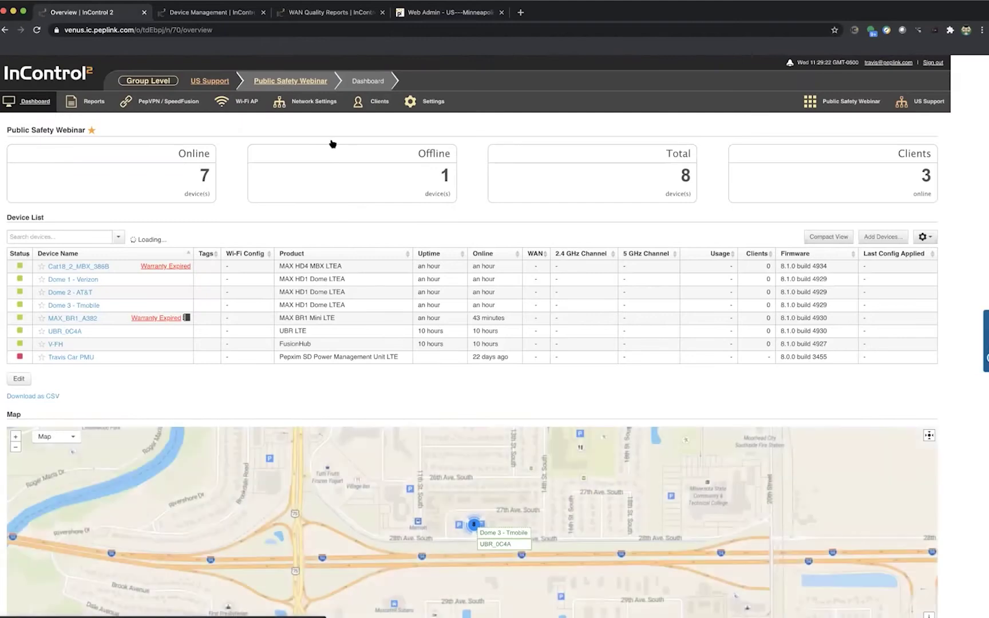
Step: Dismiss the Network Settings menu and reveal the Wi-Fi AP options: Group-wide SSID and Radio Settings
left_click(583, 119)
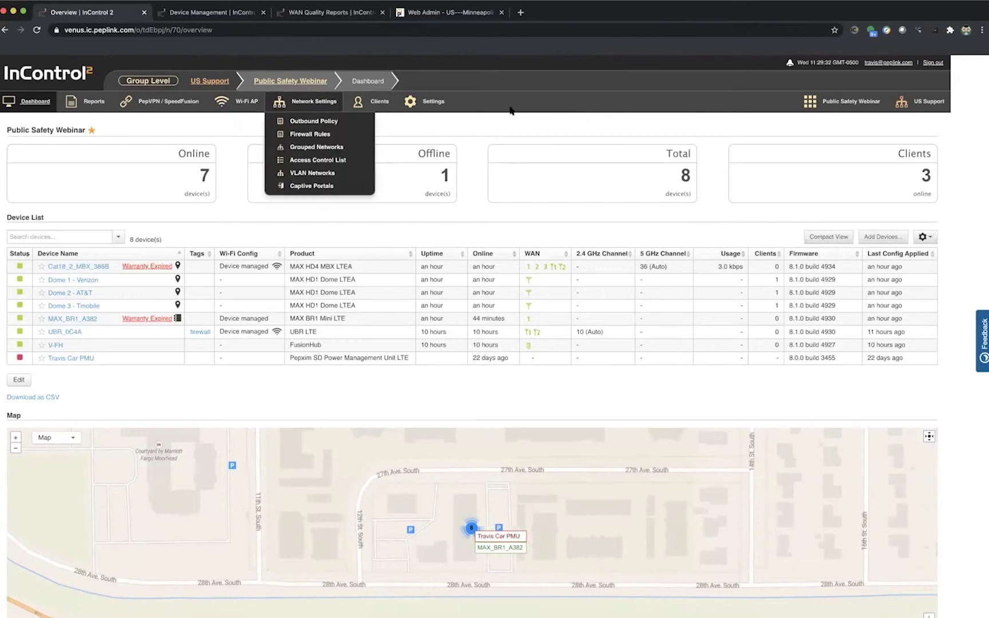
mouse_move(244, 112)
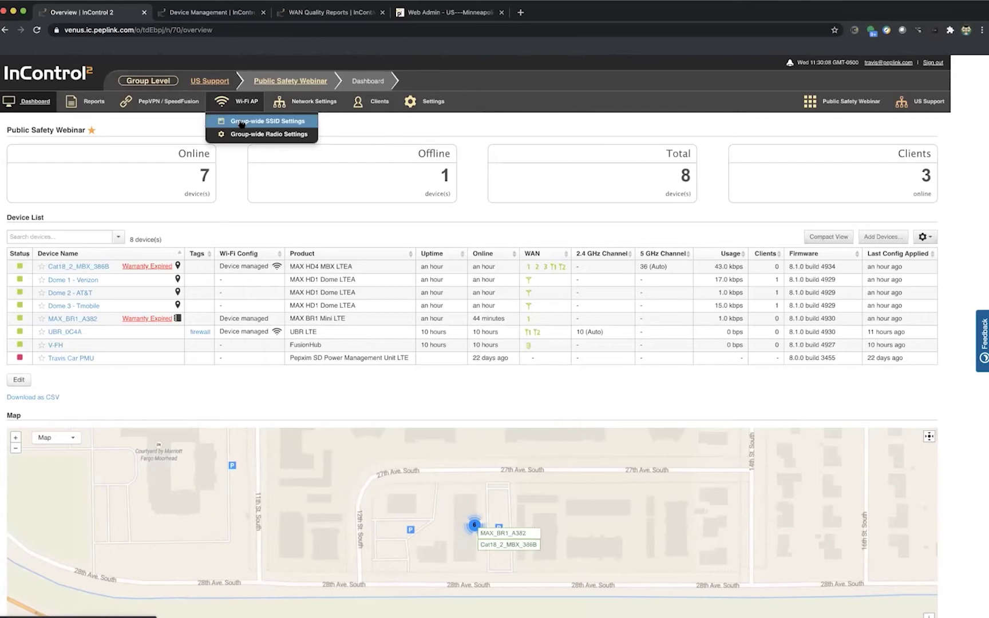
Step: Enable Wi-Fi Management in Group-wide SSID Settings, save it, and begin adding a new SSID
left_click(241, 122)
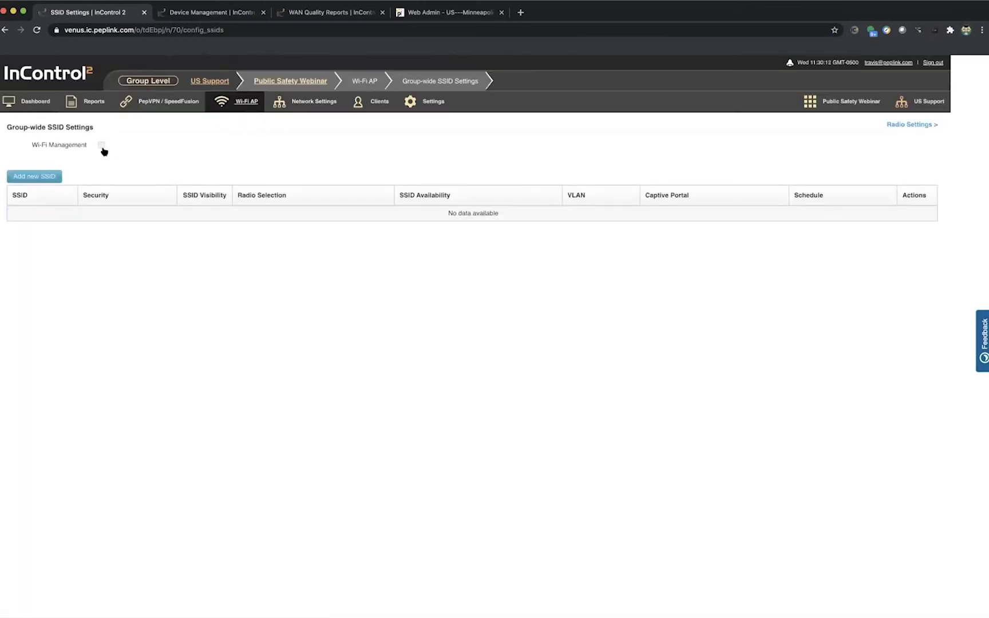
left_click(102, 146)
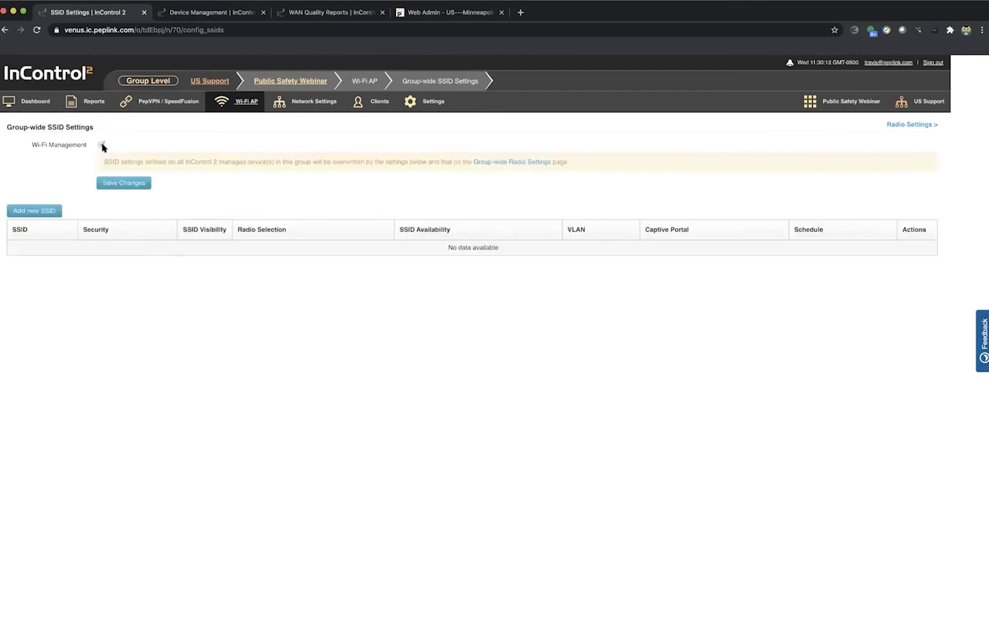
left_click(123, 182)
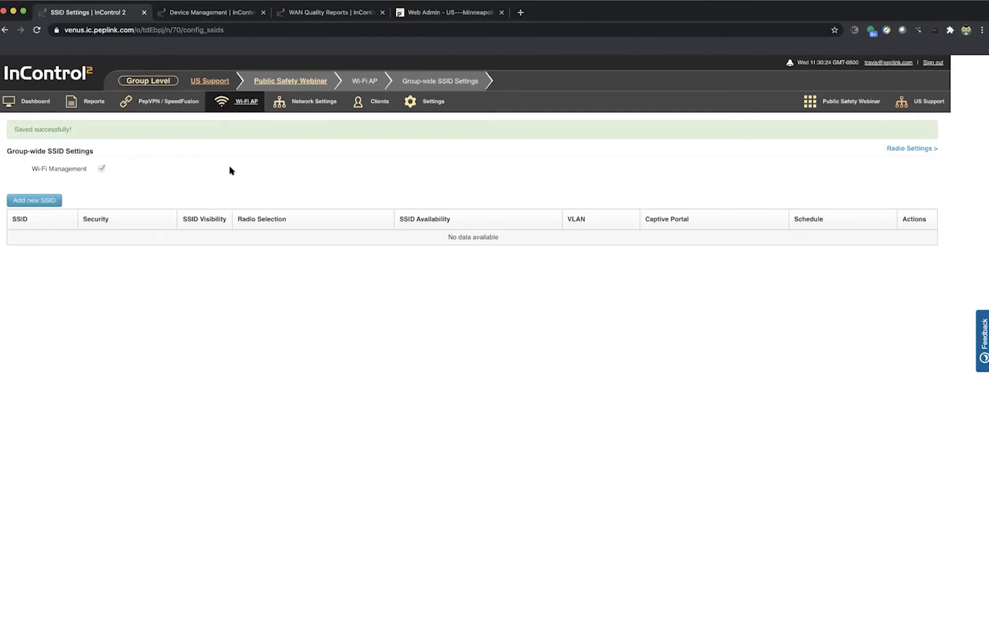
left_click(44, 202)
Step: Rename the new SSID to 'Secure WiFi'
left_click(496, 223)
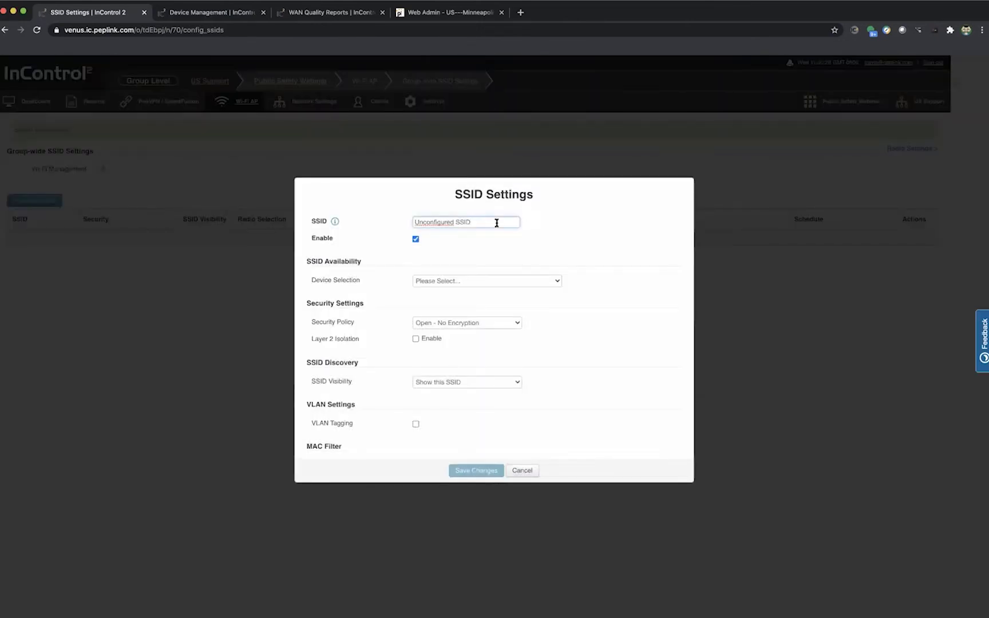
triple_click(497, 222)
type("Sec")
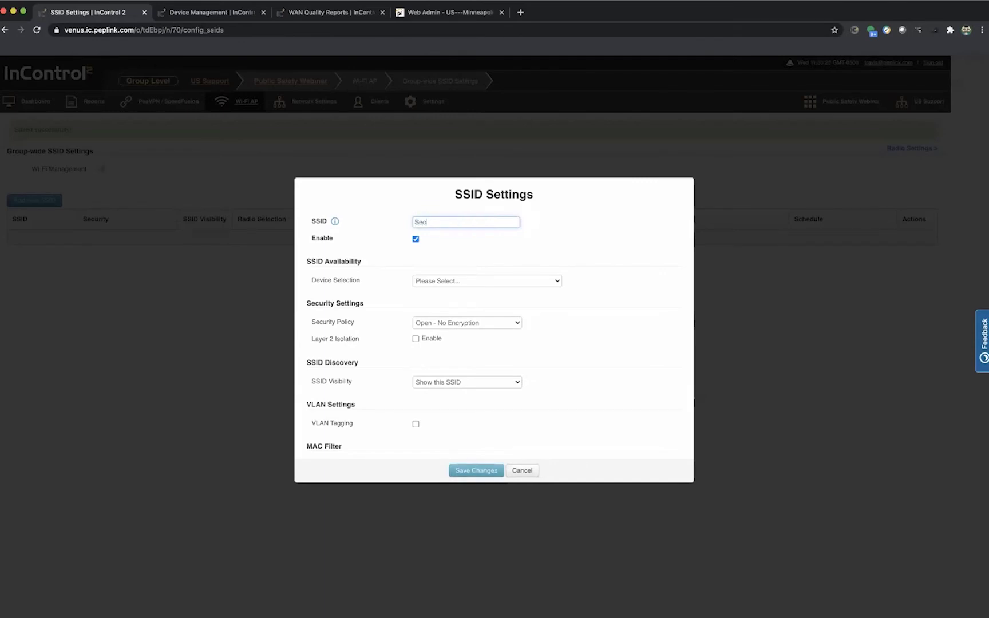
type("ure WiFi")
Step: Set Device Selection so the SSID is enabled only on some devices with selected tags
left_click(485, 282)
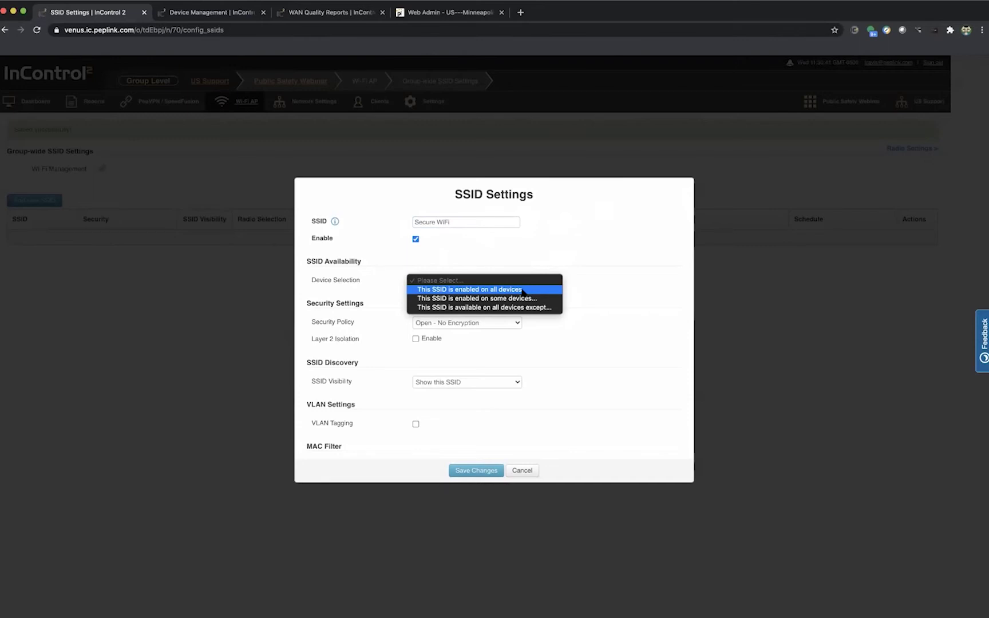
left_click(558, 300)
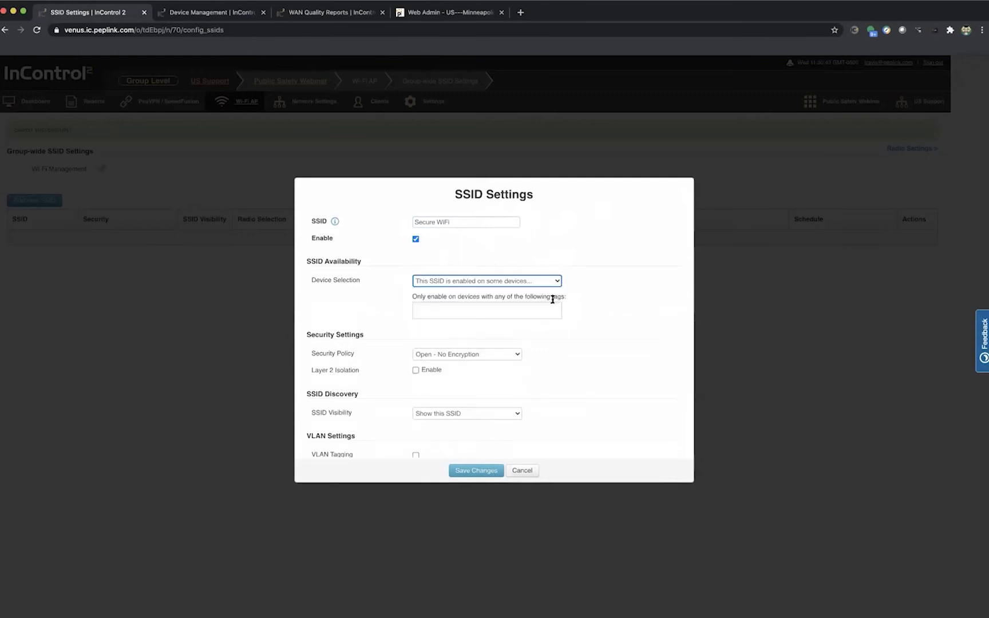
left_click(459, 303)
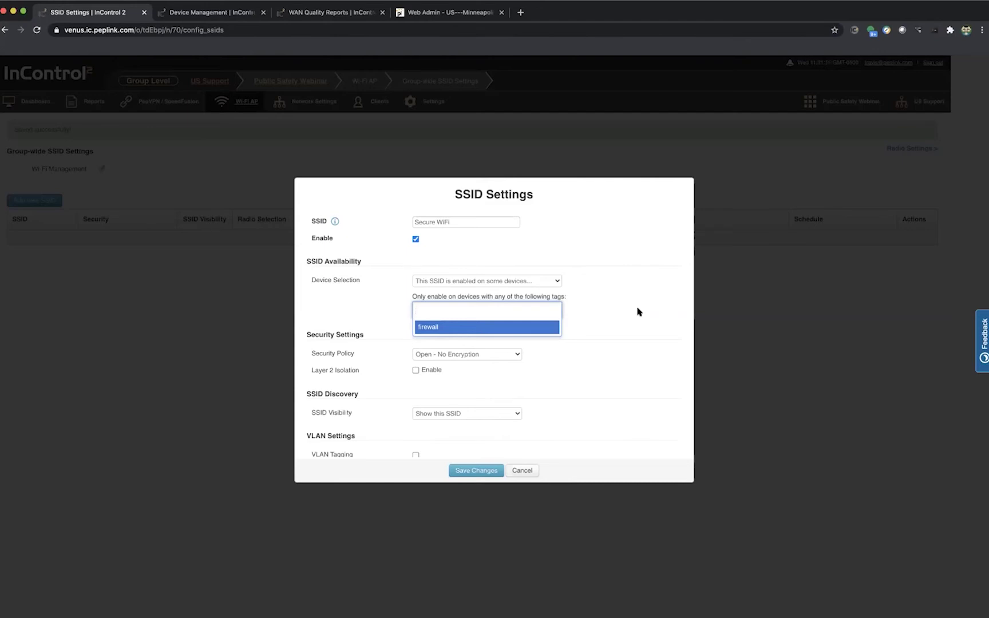
key("Escape")
left_click(510, 353)
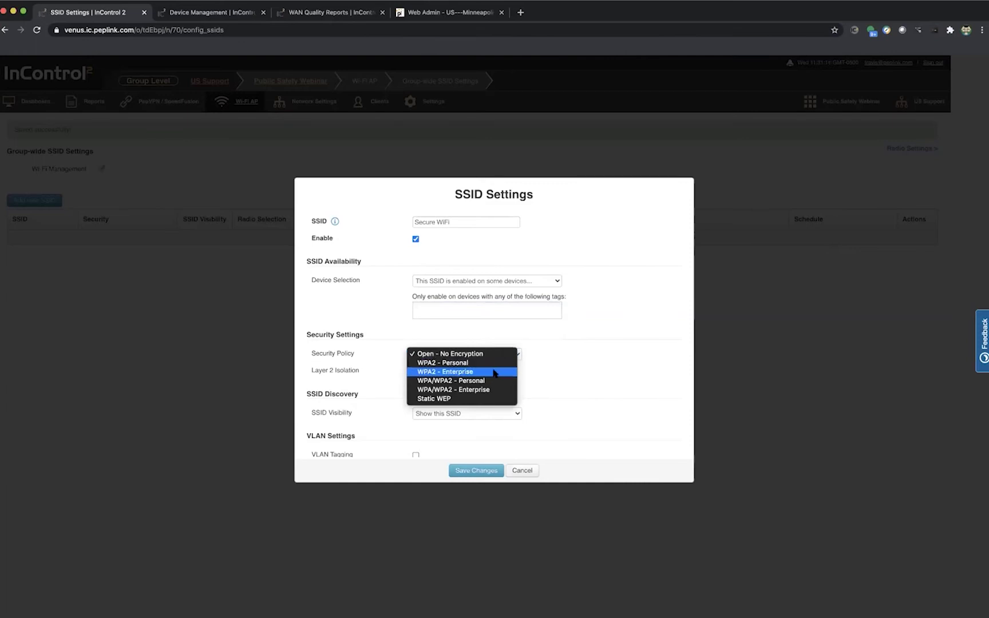
Step: Set security to WPA2 - Enterprise and enable Fast Transition and Layer 2 Isolation
left_click(495, 372)
scroll(569, 345, "down", 2)
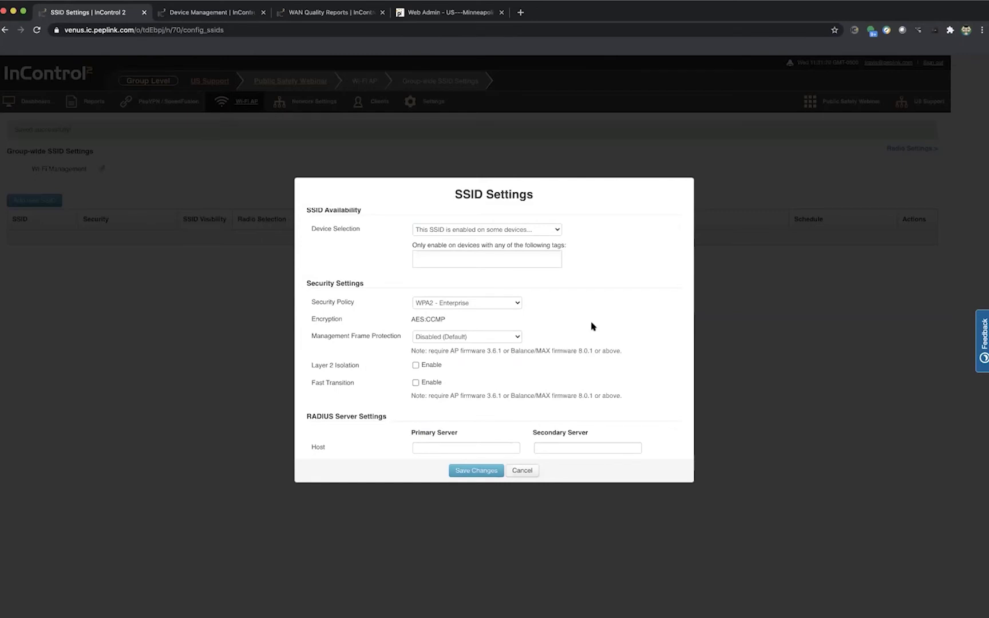
scroll(592, 326, "down", 3)
scroll(592, 326, "down", 2)
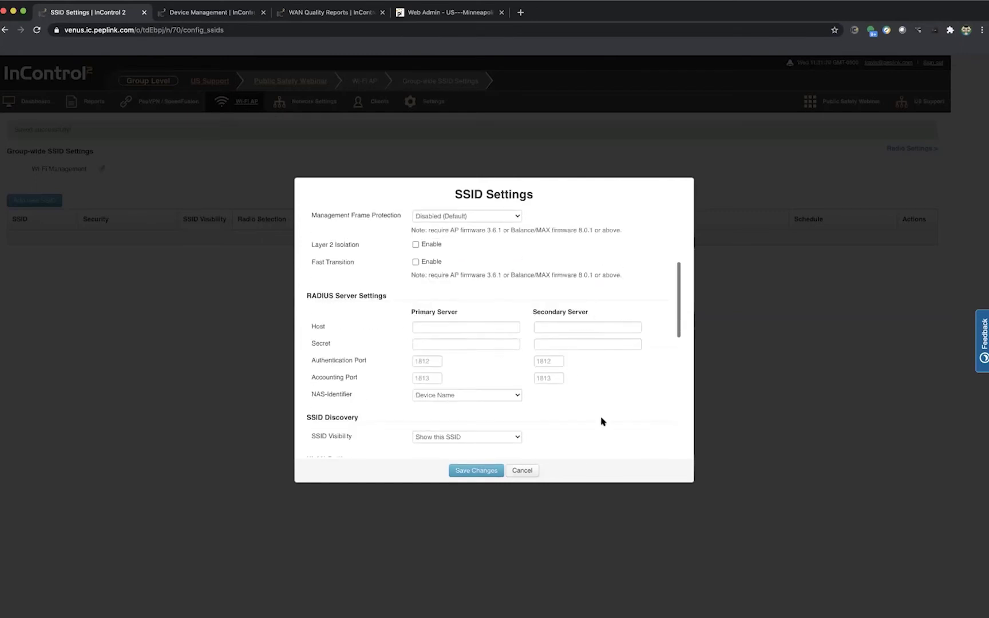
left_click(417, 262)
scroll(492, 275, "up", 2)
left_click(416, 293)
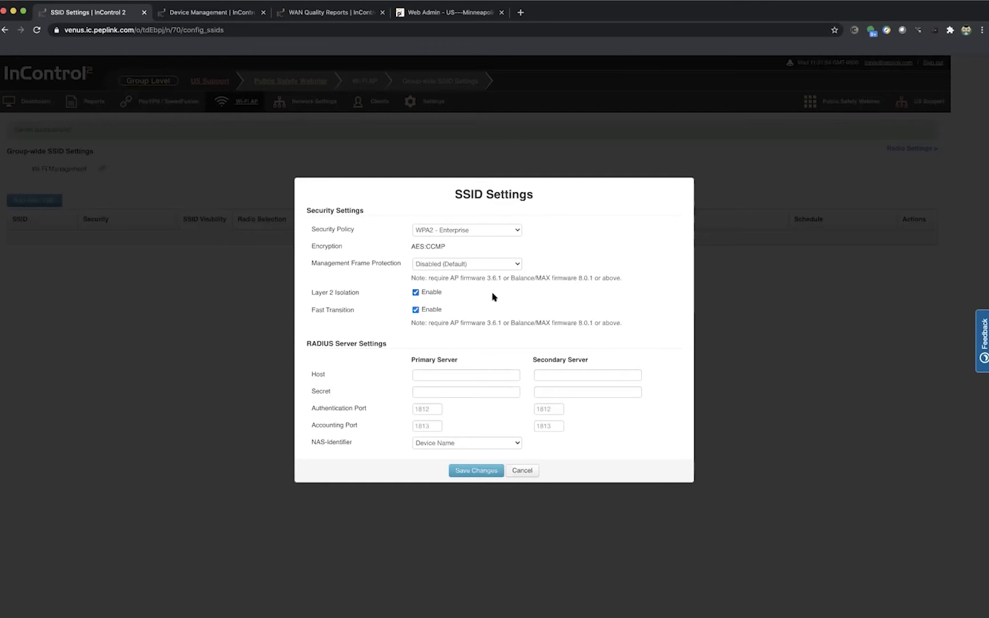
Step: Review the SSID sections and try saving, which reports an empty primary RADIUS server
scroll(567, 301, "down", 5)
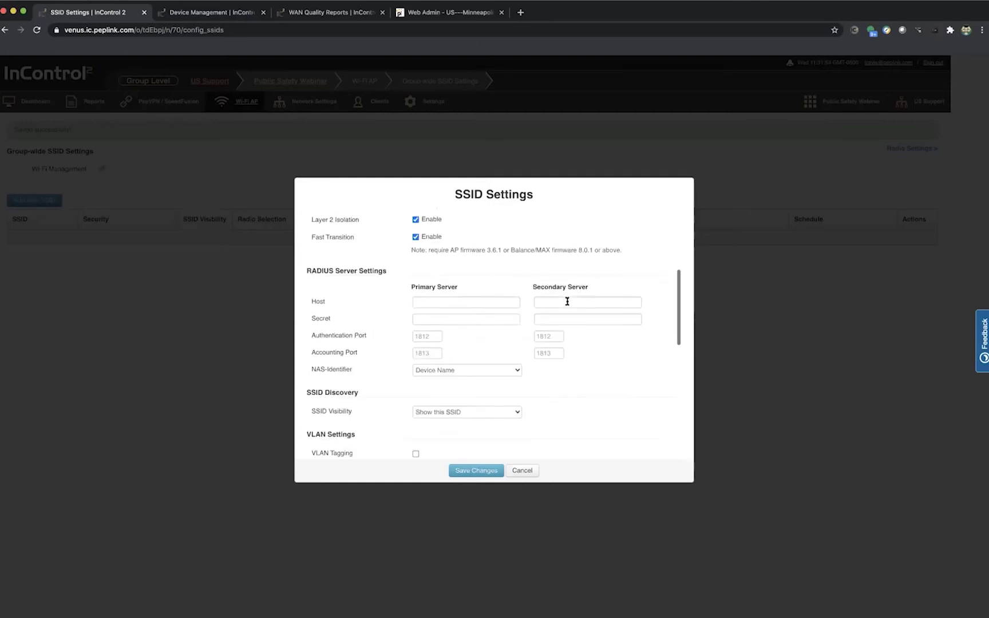
scroll(567, 301, "down", 7)
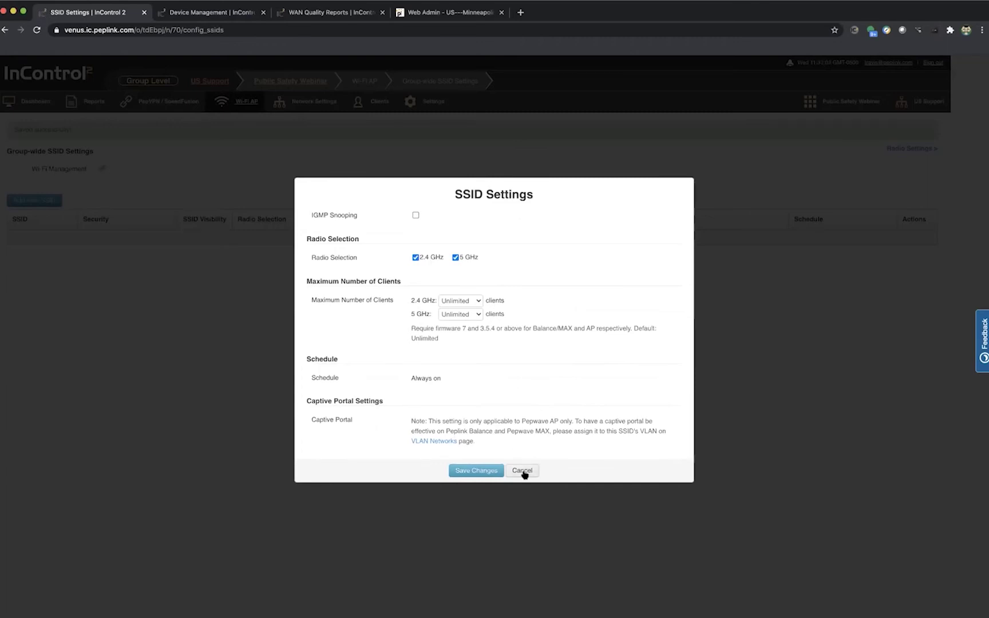
scroll(541, 433, "up", 5)
scroll(550, 424, "up", 1)
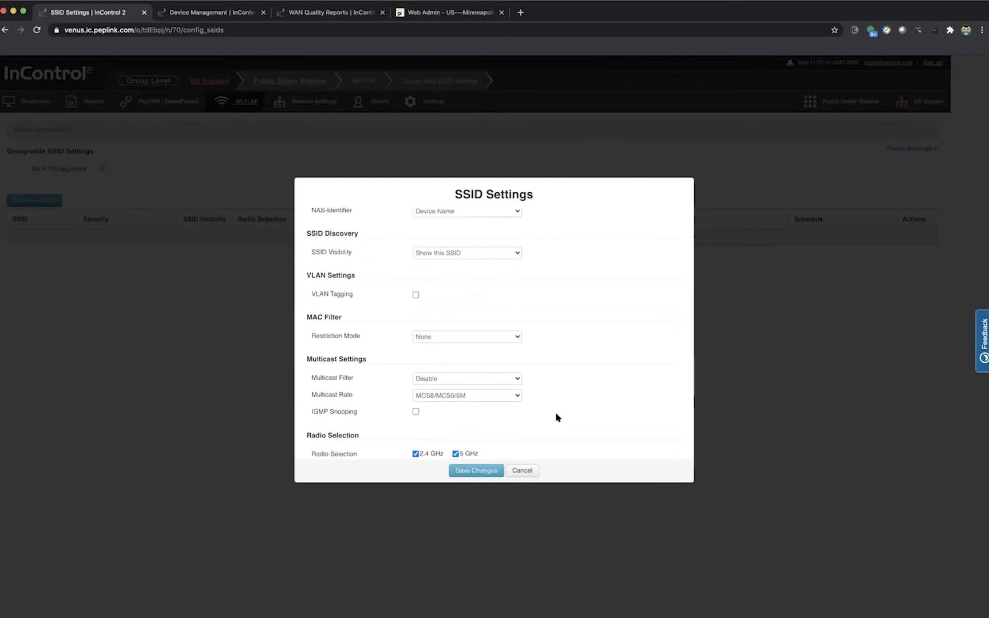
left_click(480, 471)
scroll(517, 368, "up", 5)
scroll(517, 368, "up", 4)
Step: Switch the security policy to WPA2 - Personal and enter a shared key
left_click(504, 303)
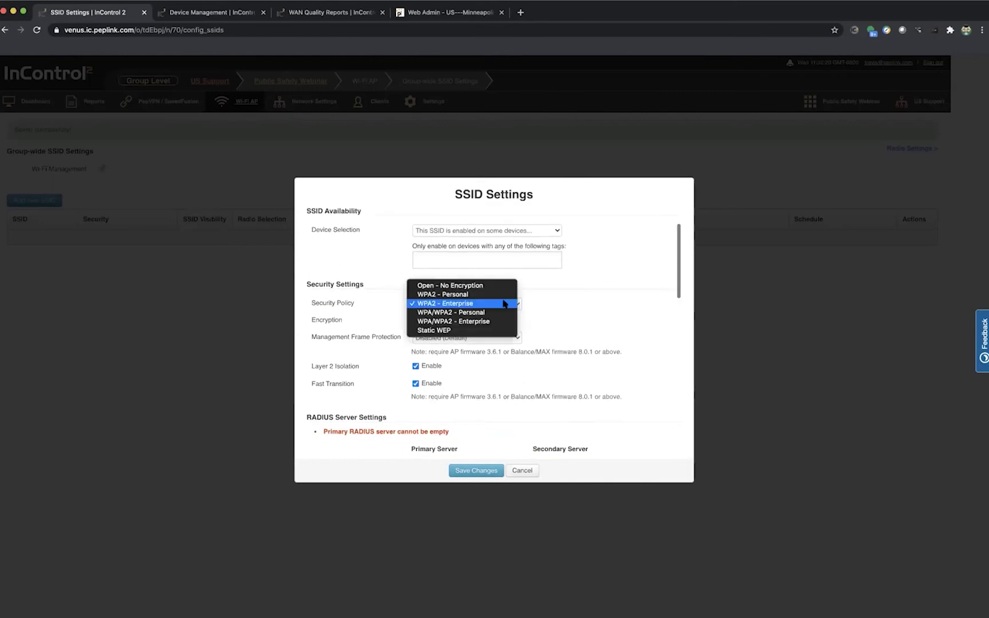
left_click(494, 294)
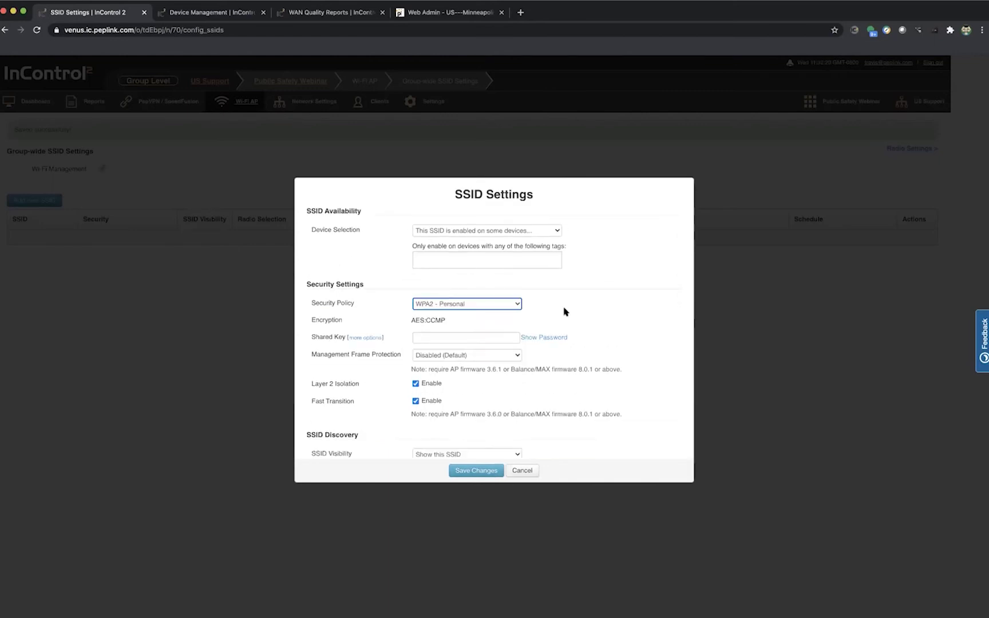
left_click(434, 336)
type("pep")
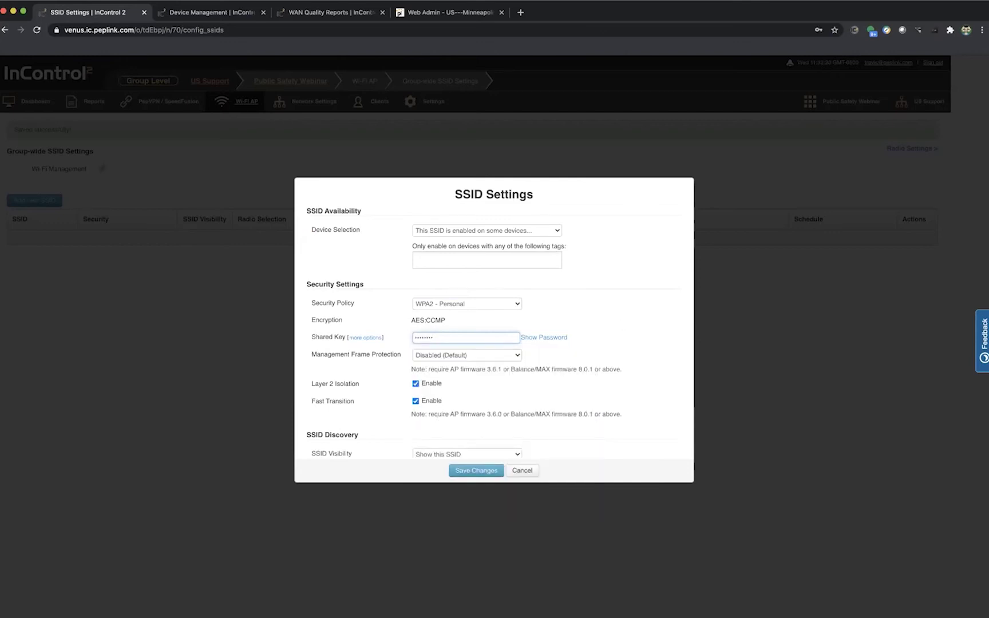
left_click(608, 324)
Step: Make Secure WiFi available on all devices and save the SSID
scroll(631, 324, "down", 2)
scroll(630, 327, "down", 5)
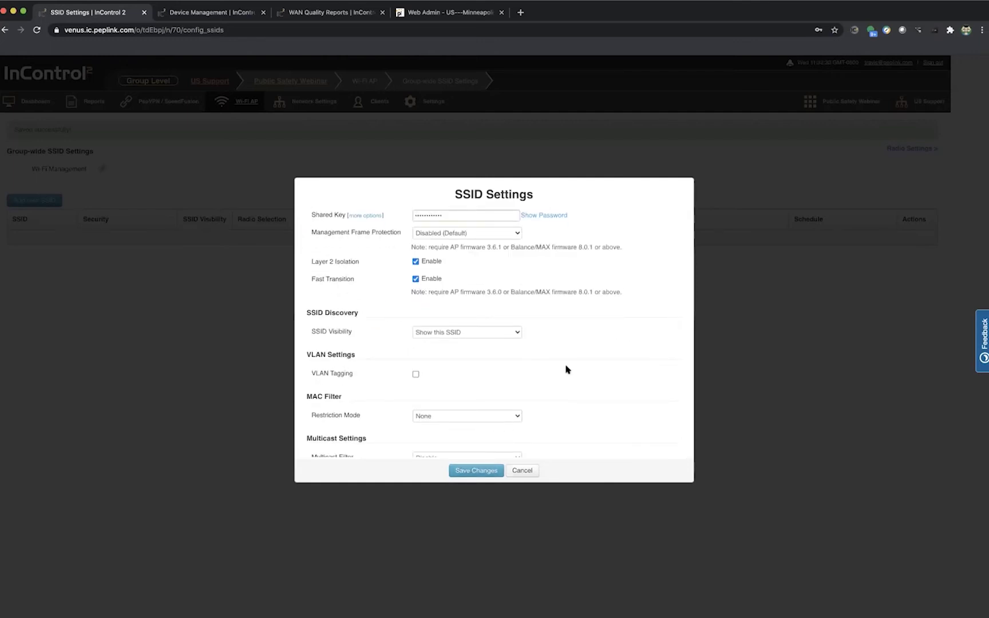
scroll(567, 369, "down", 10)
scroll(567, 369, "up", 15)
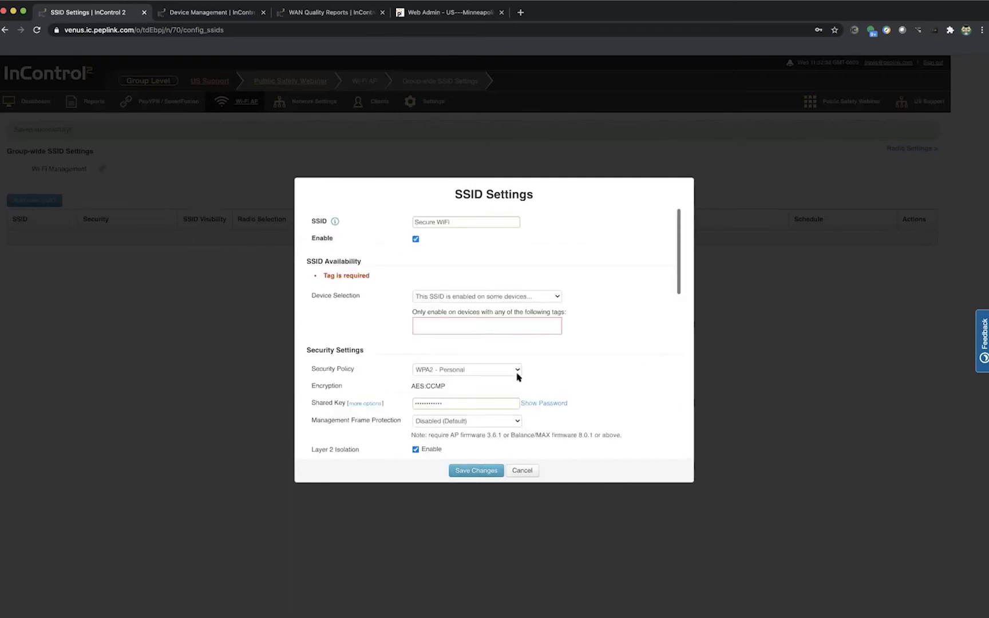
left_click(487, 331)
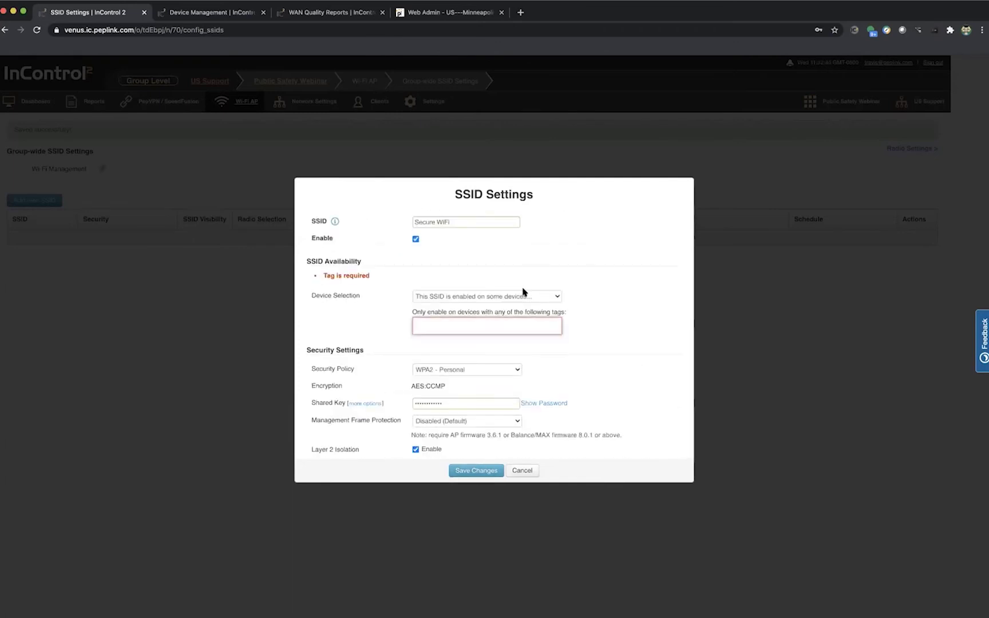
left_click(522, 296)
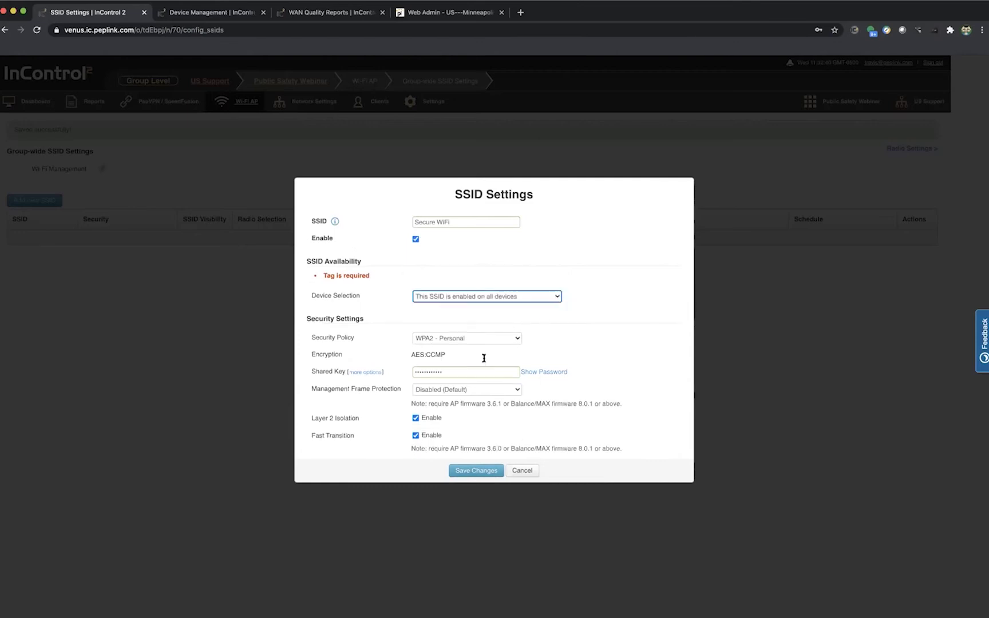
left_click(475, 470)
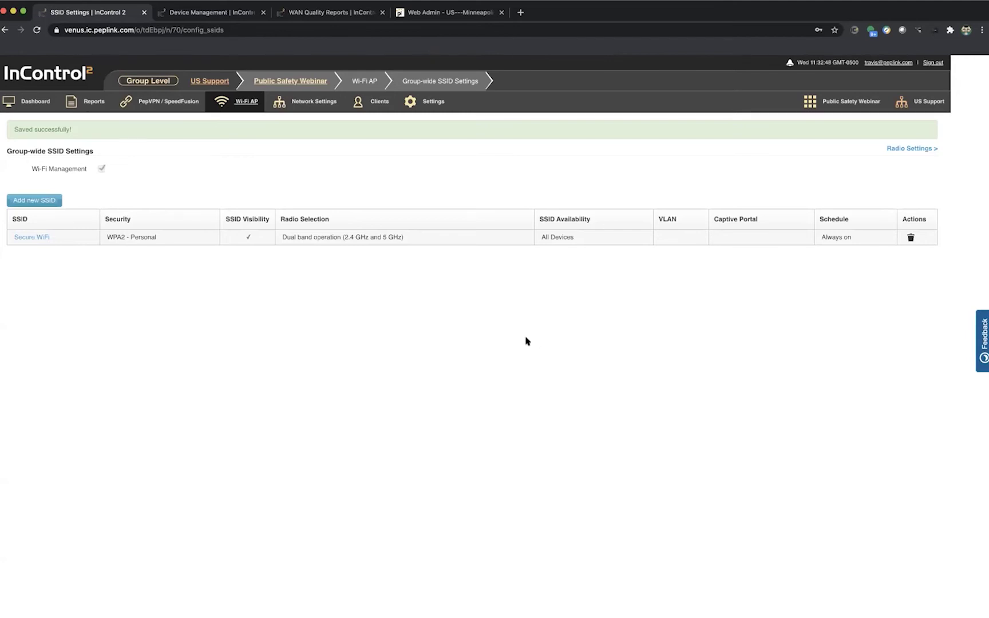
Step: Return to the Dashboard and check which devices show Group level in the Wi-Fi Config column
left_click(40, 110)
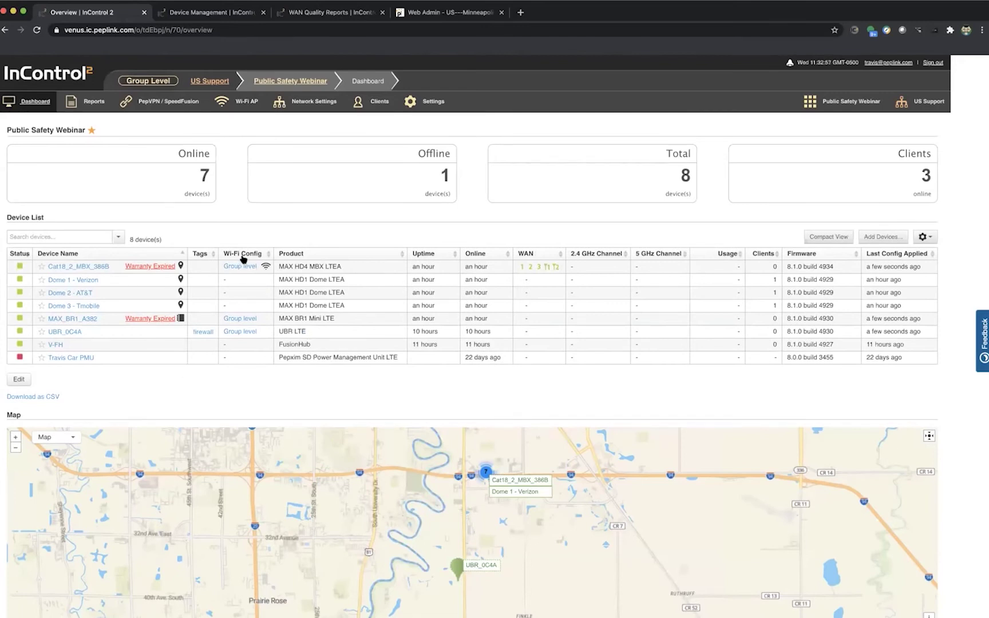
mouse_move(265, 268)
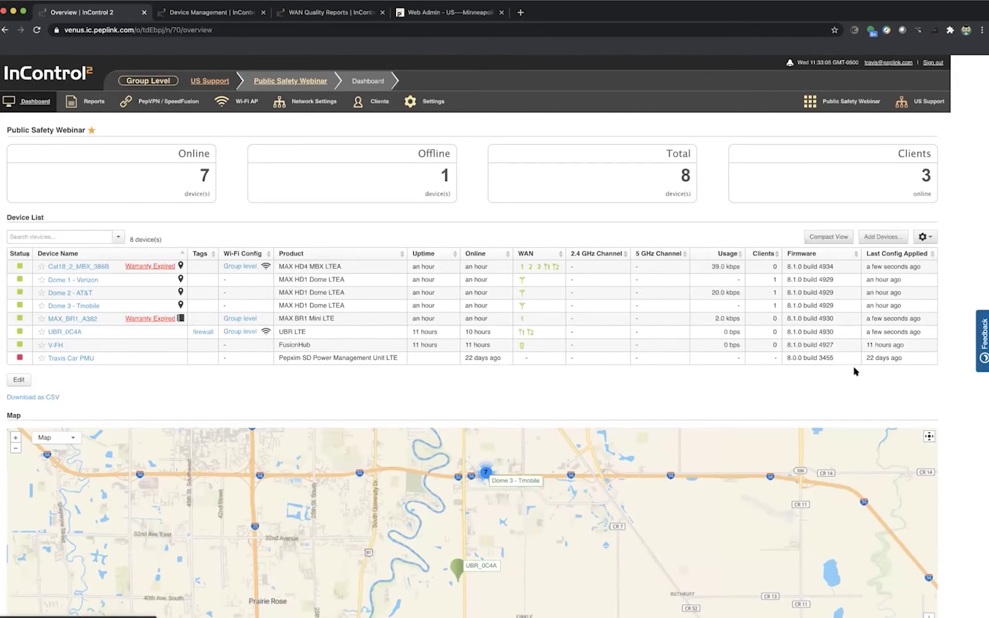
mouse_move(904, 268)
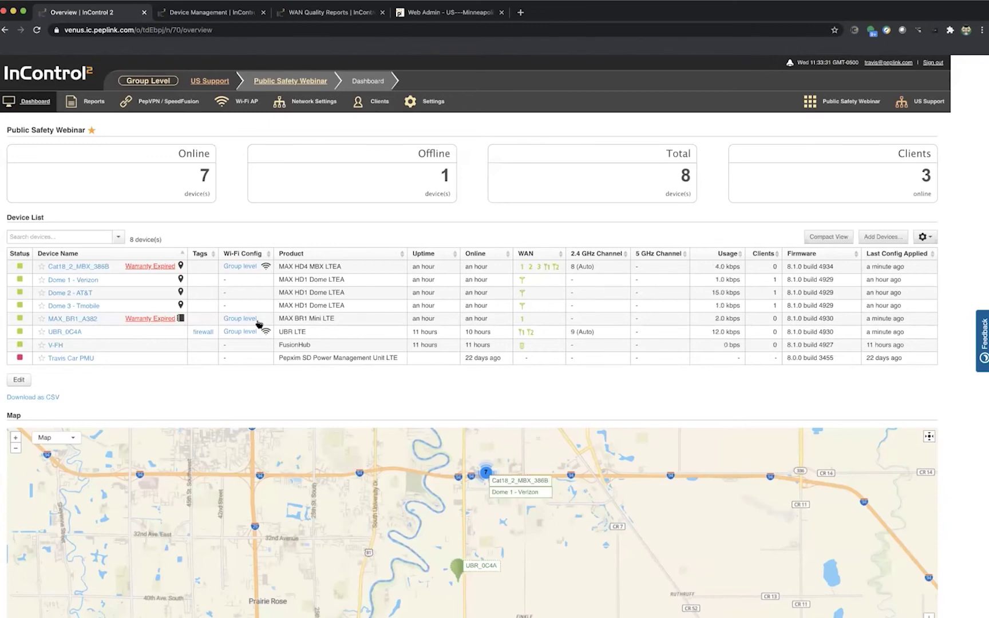
mouse_move(266, 330)
left_click(80, 319)
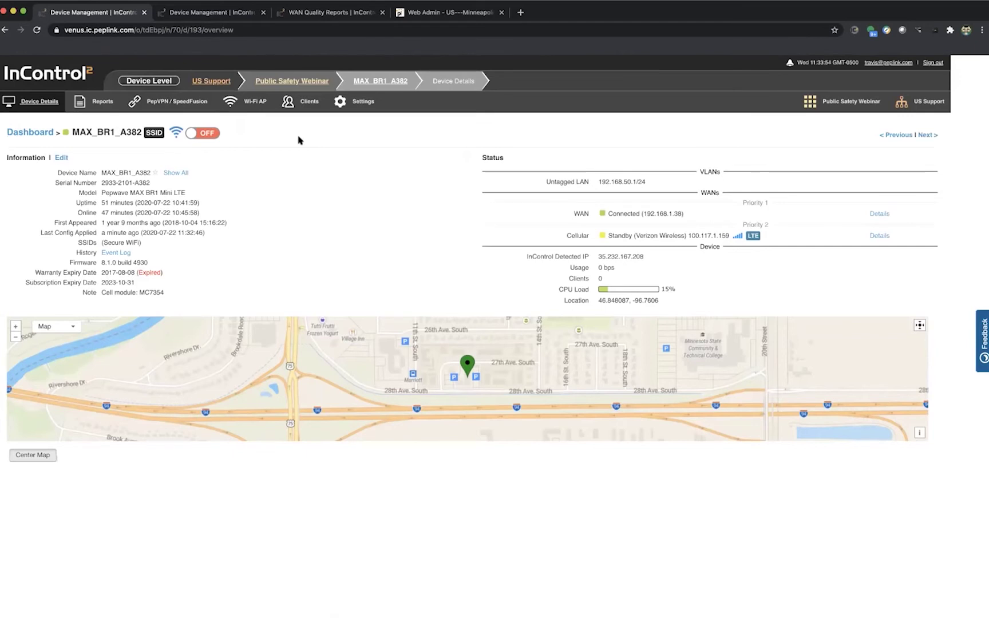
scroll(298, 140, "left", 5)
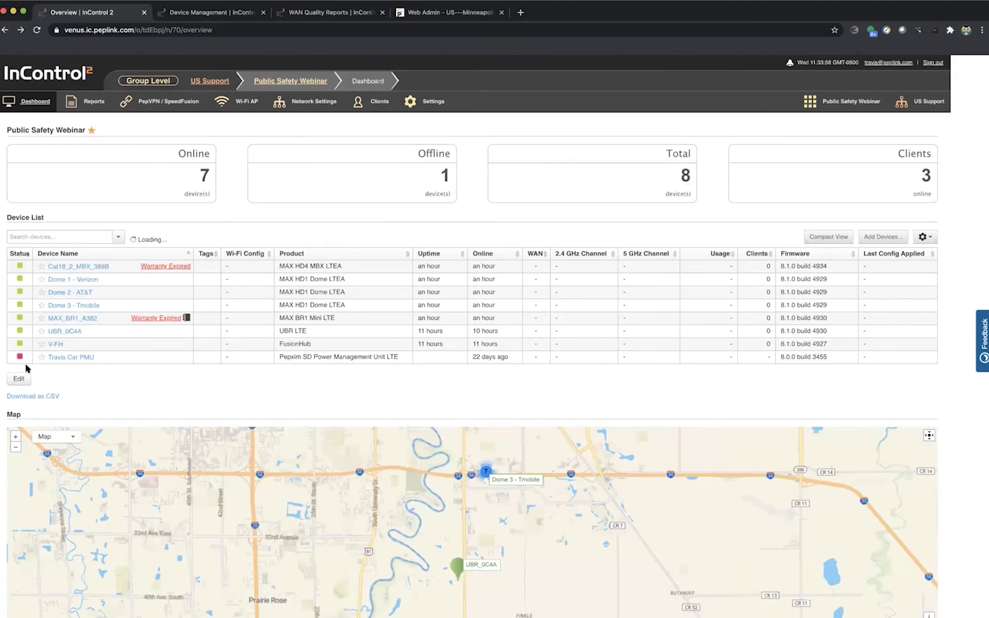
Step: Put the device list in edit mode and select UBR_0C4A, MAX_BR1_A382 and Cat18_2_MBX_386B
left_click(19, 380)
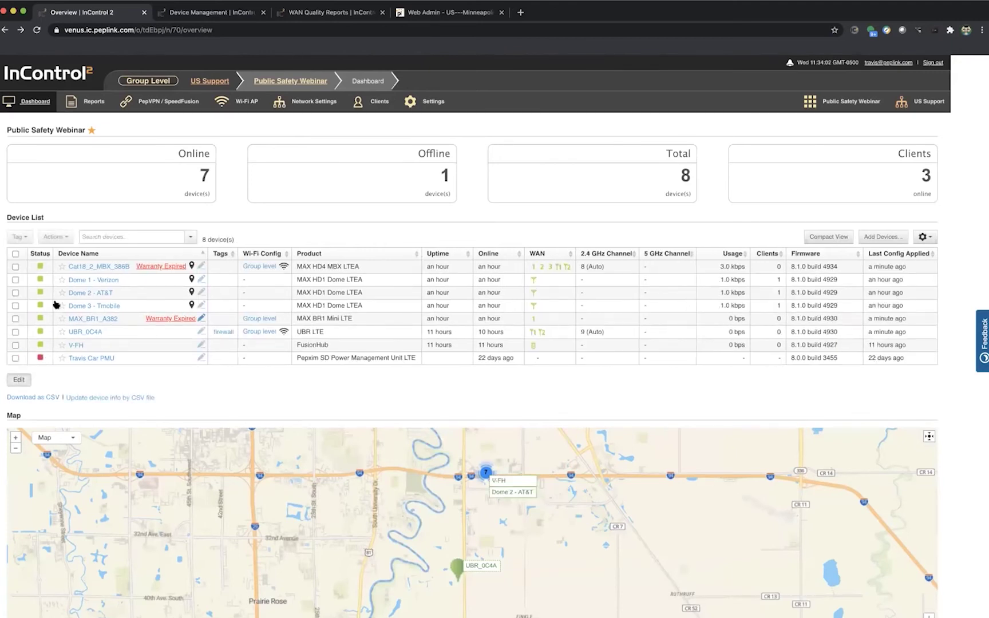
left_click(16, 332)
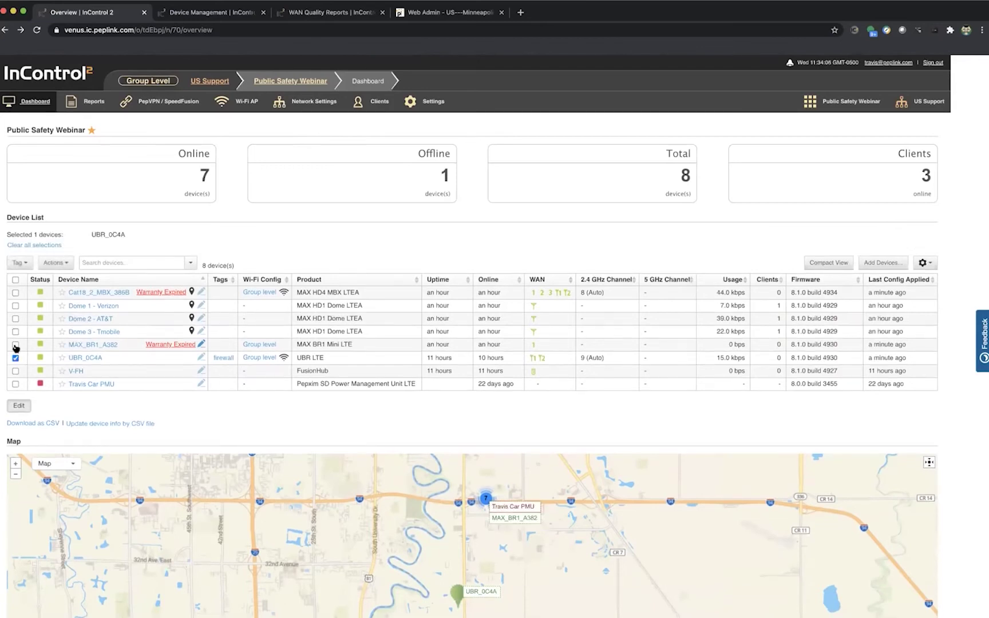
left_click(15, 345)
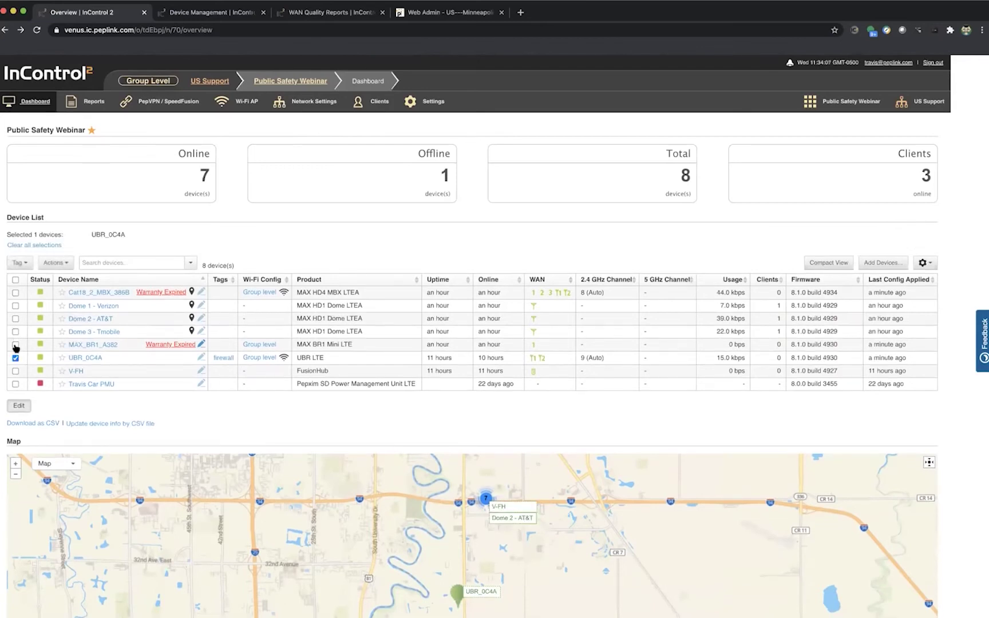
left_click(16, 292)
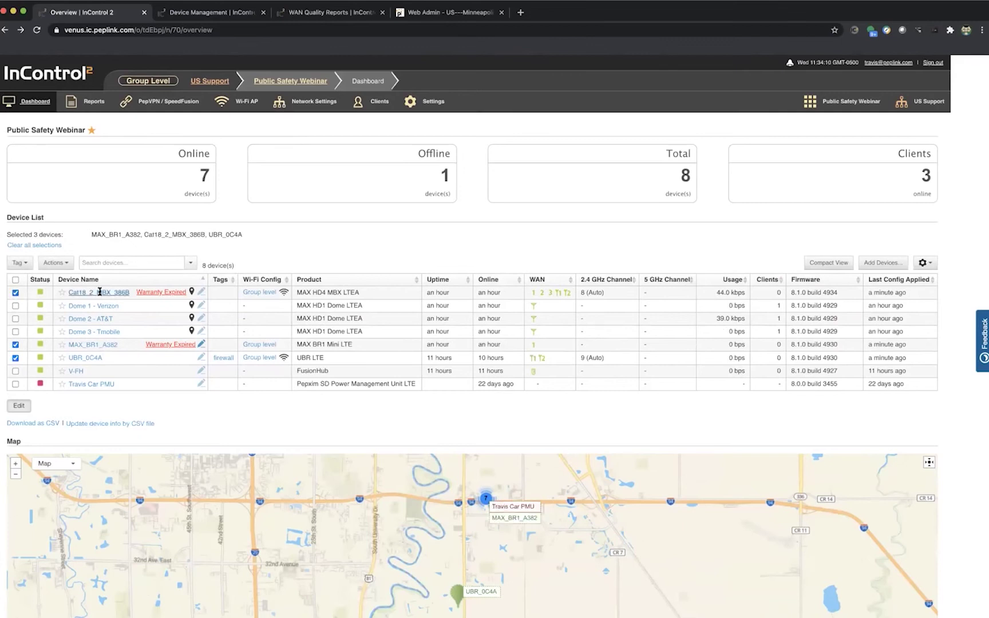
Step: Set Wi-Fi AP State to On for the three selected devices and save
left_click(56, 262)
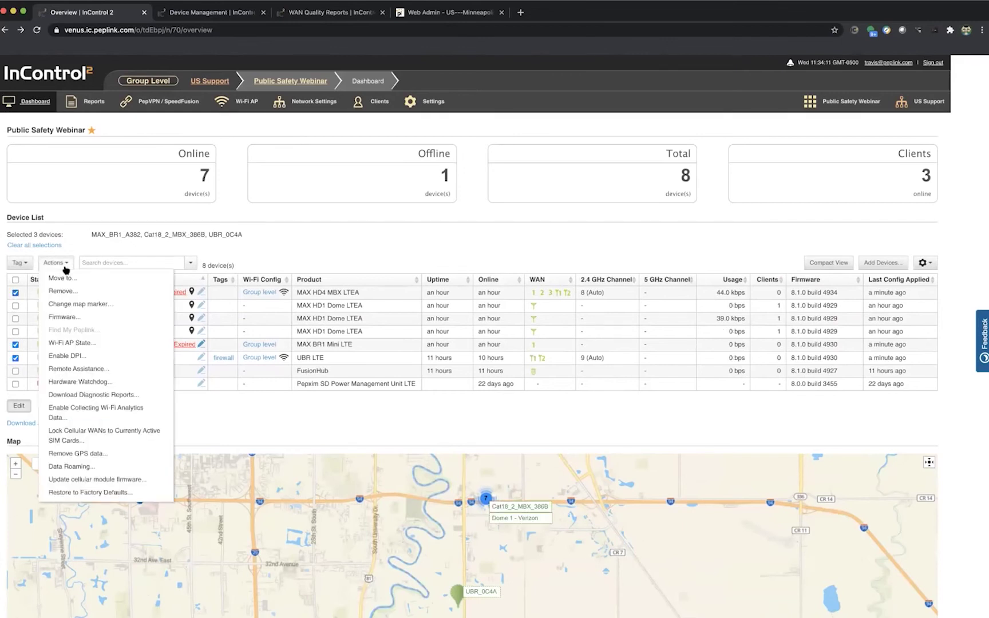
left_click(81, 342)
left_click(373, 289)
left_click(484, 331)
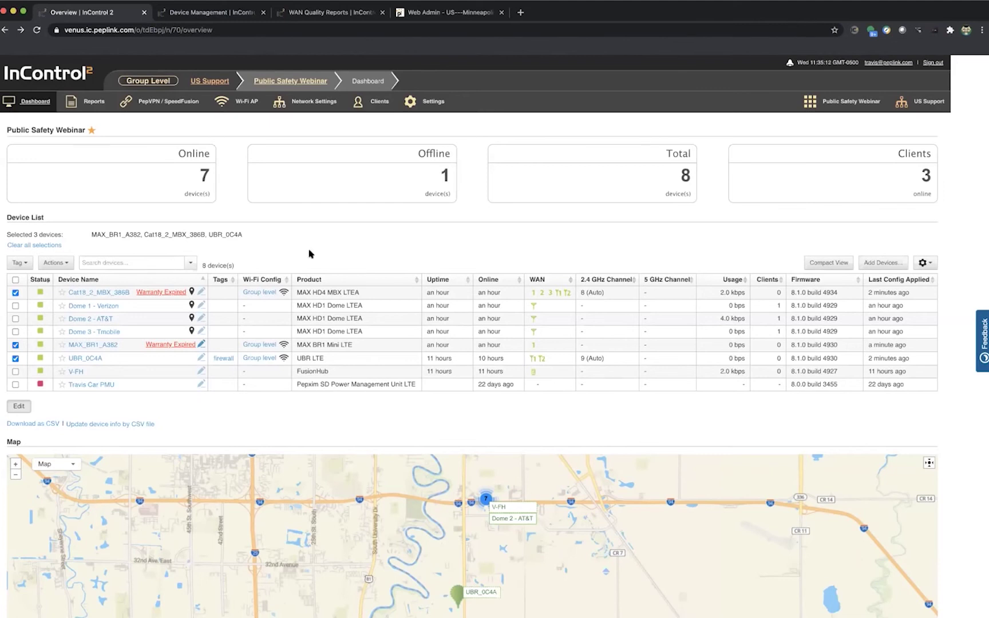
mouse_move(300, 103)
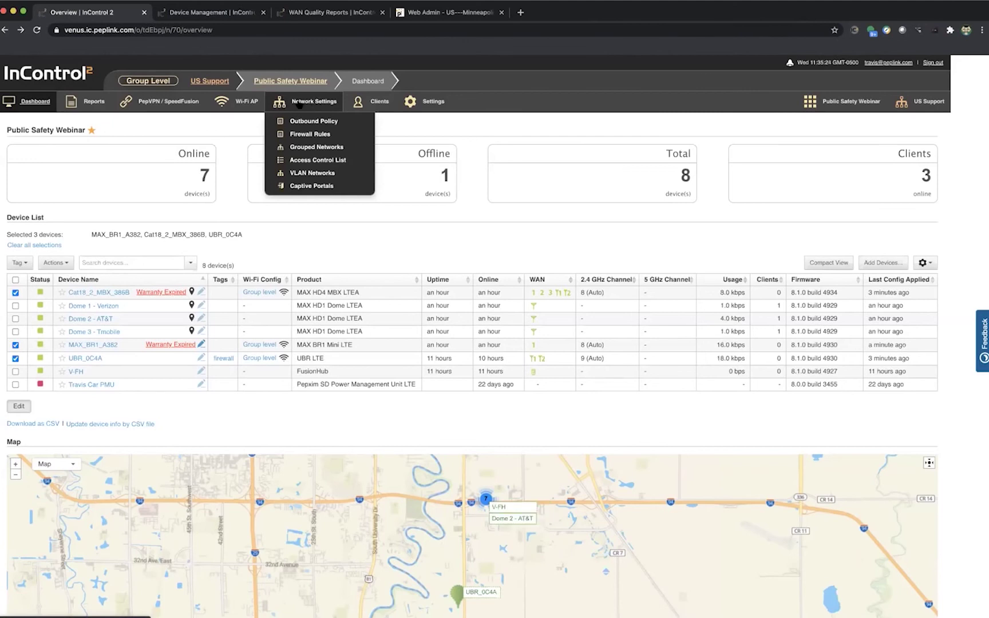
Step: Open the group's Firewall Rules page under Network Settings
left_click(314, 135)
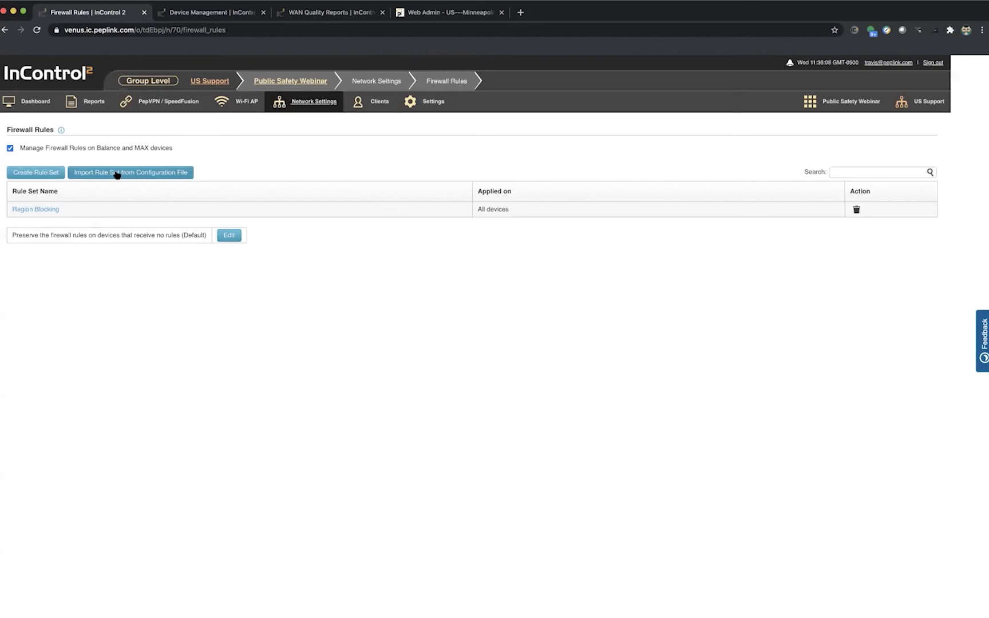
Step: Open the Region Blocking rule set, glance at the Default outbound rule, then open the North America rule
left_click(38, 210)
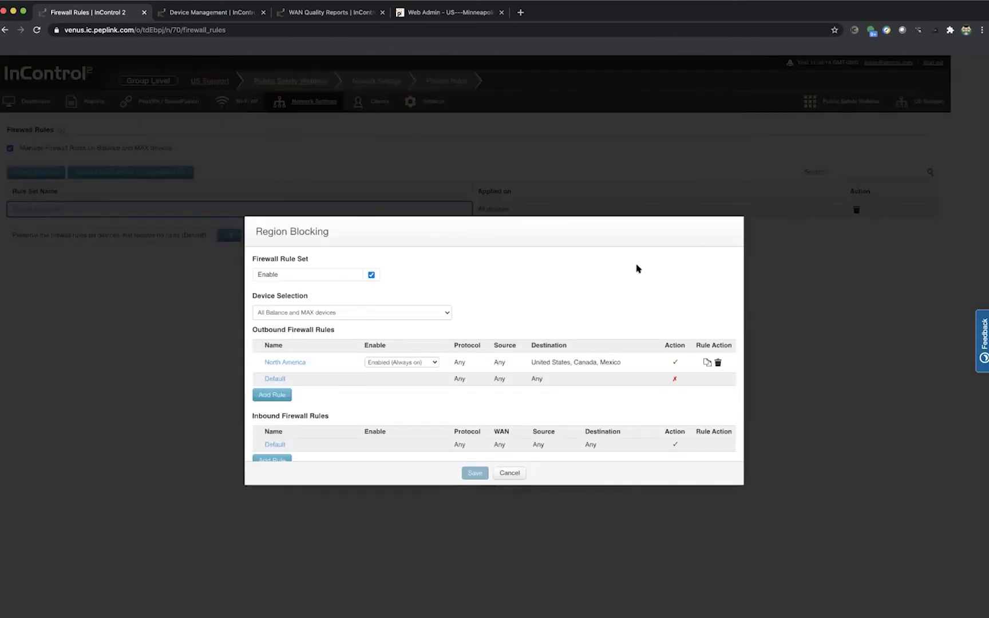
scroll(531, 267, "down", 2)
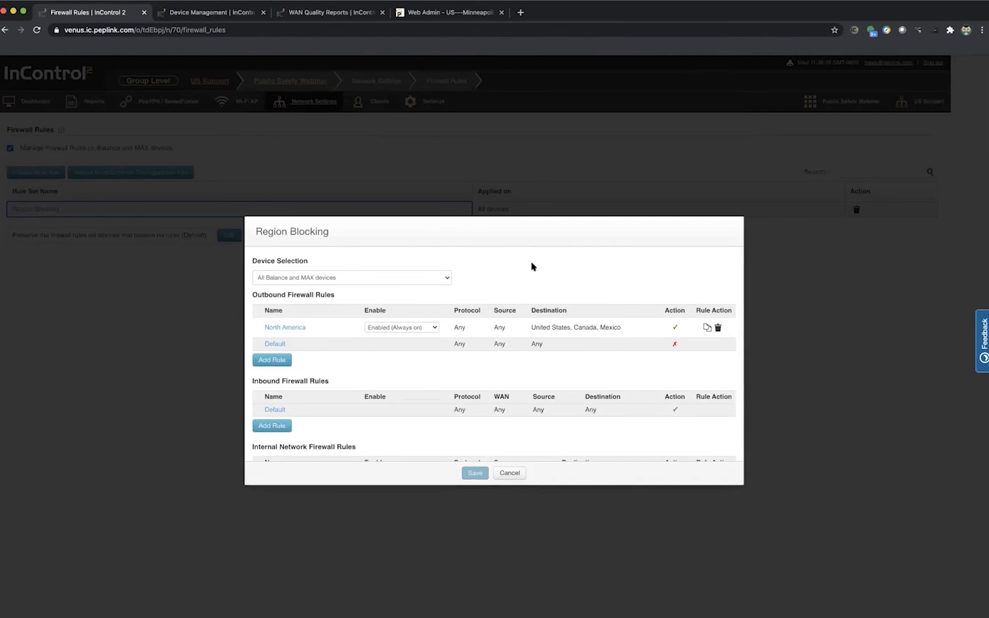
scroll(531, 267, "up", 2)
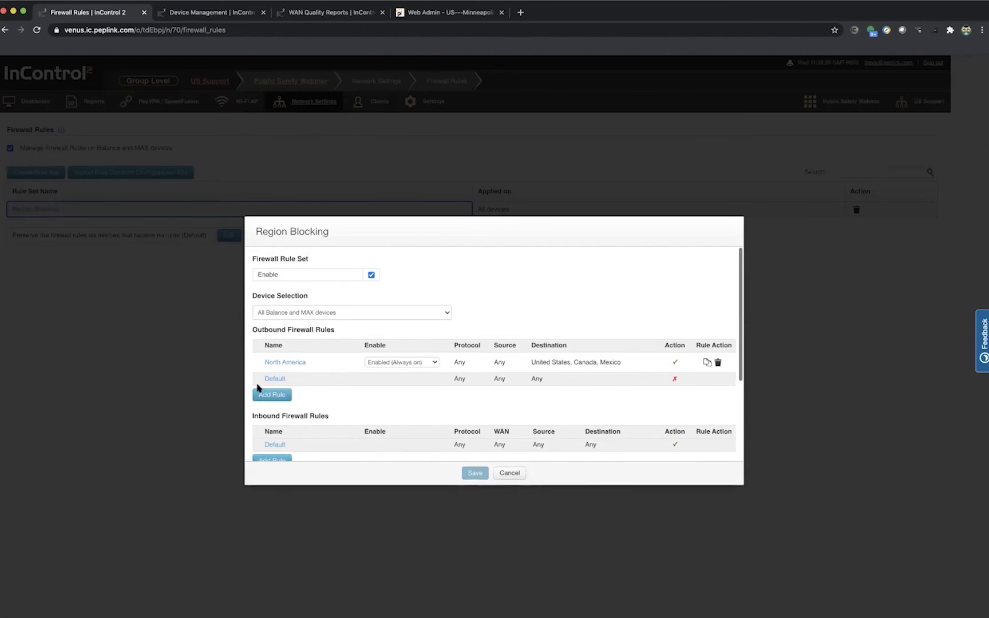
left_click(283, 379)
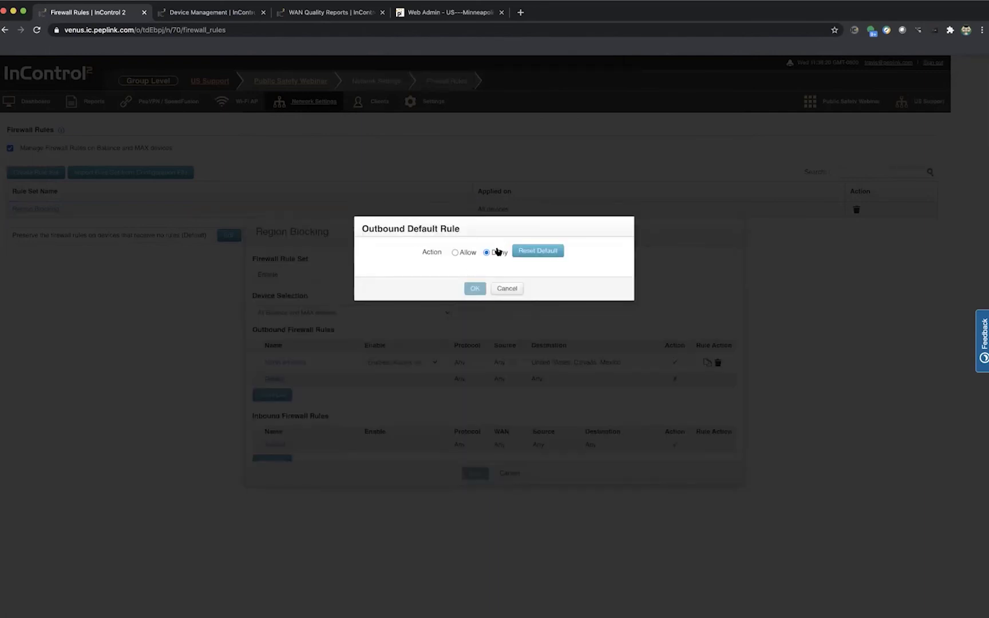
left_click(508, 289)
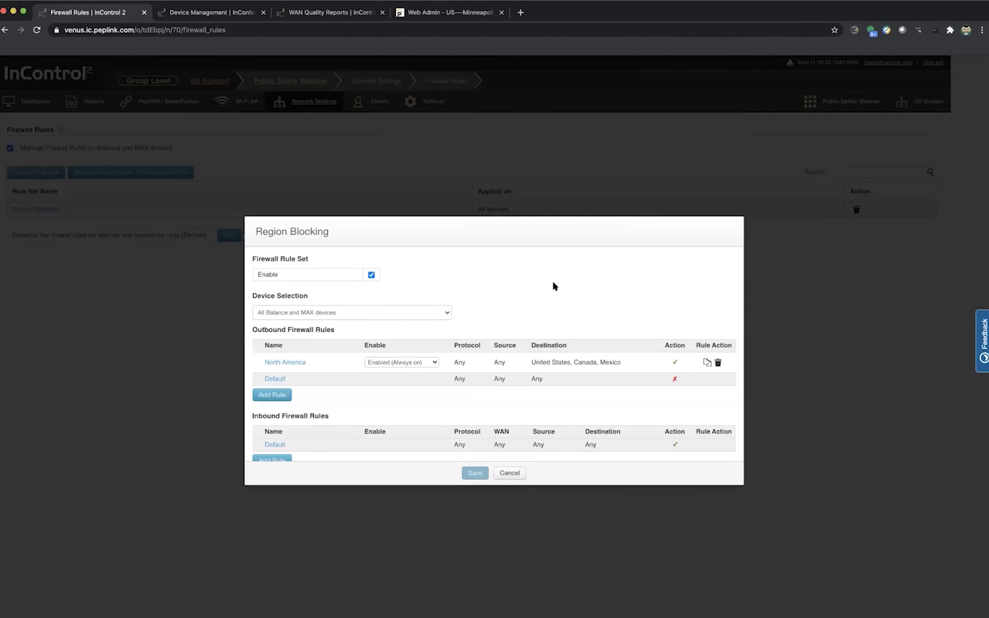
left_click(286, 363)
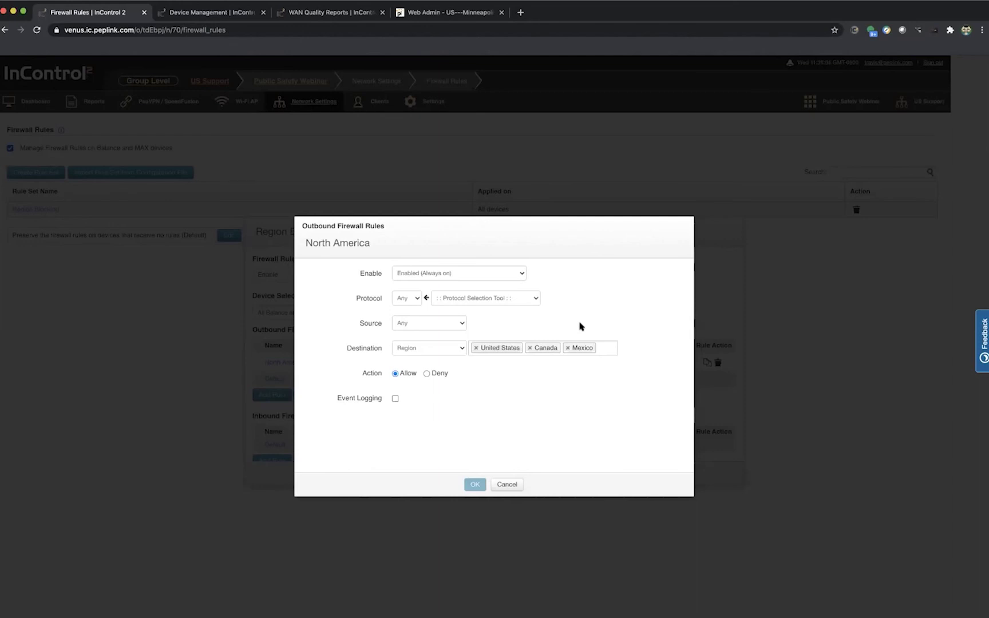
Step: Close the North America rule unchanged, then discard a newly started outbound rule
left_click(511, 484)
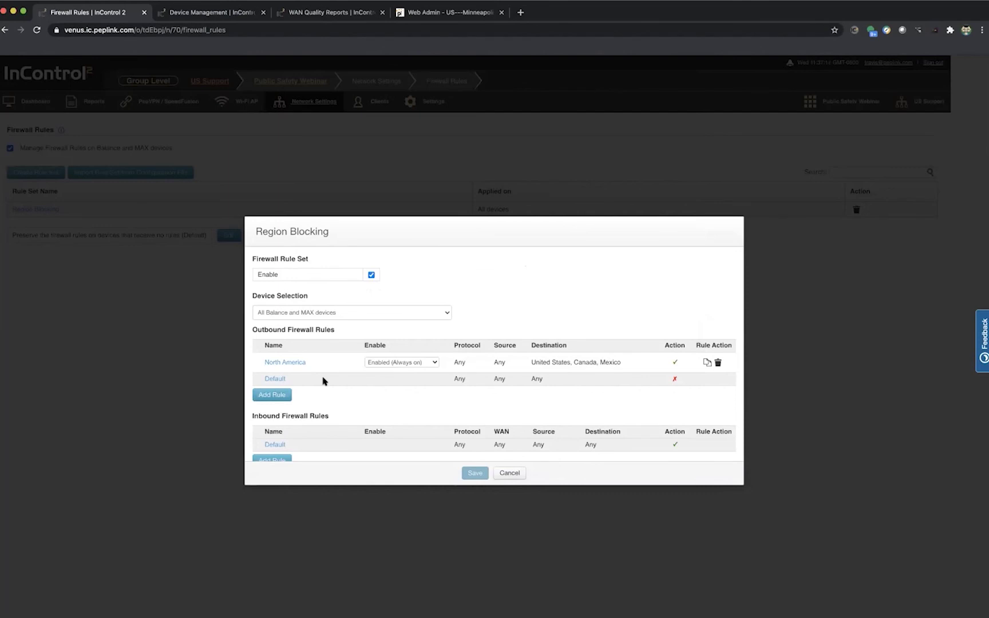
scroll(347, 378, "down", 1)
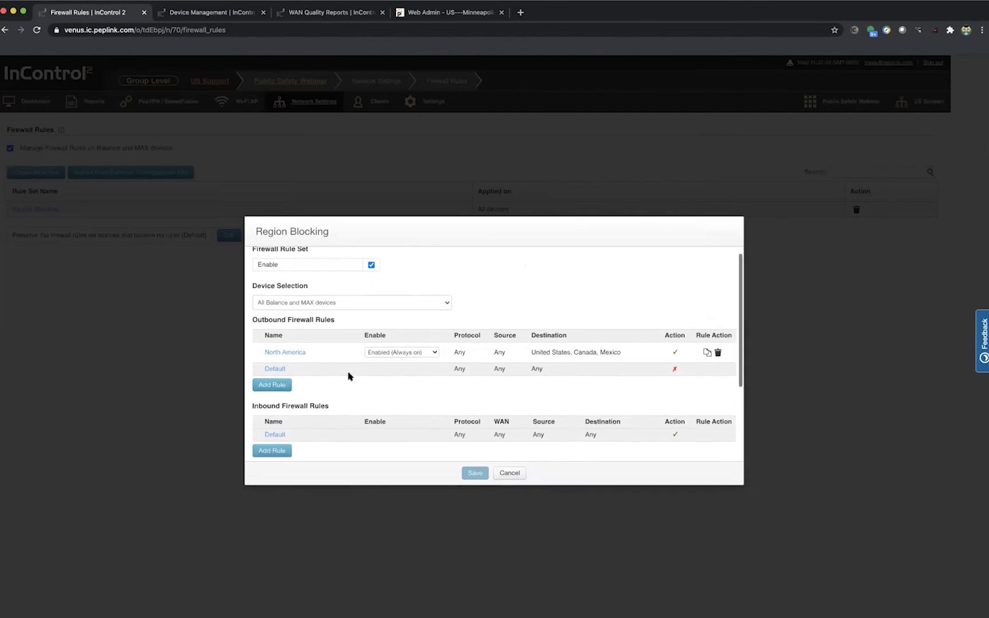
left_click(276, 384)
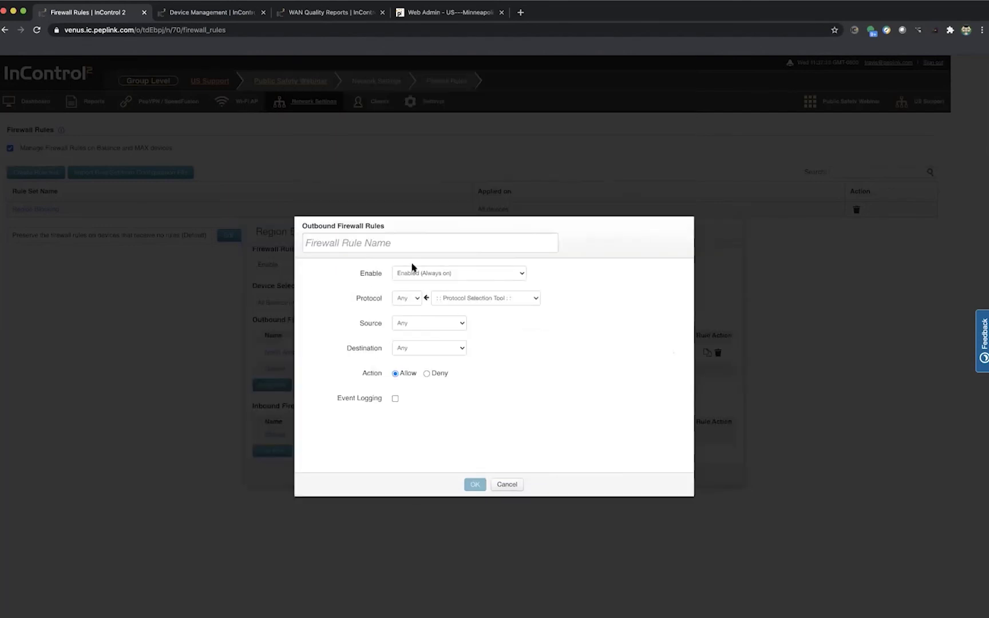
left_click(505, 484)
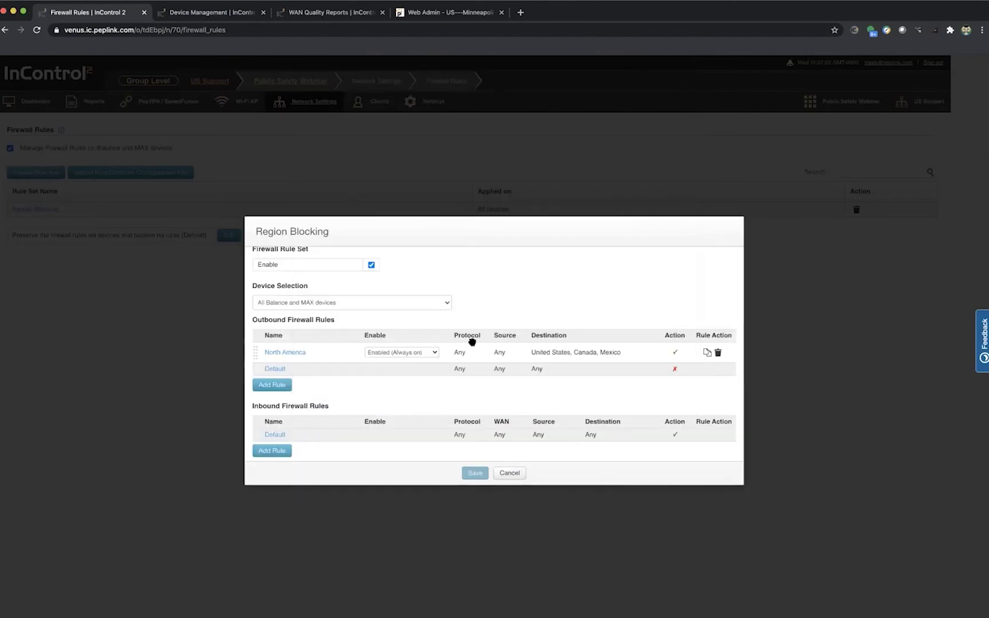
scroll(473, 342, "down", 3)
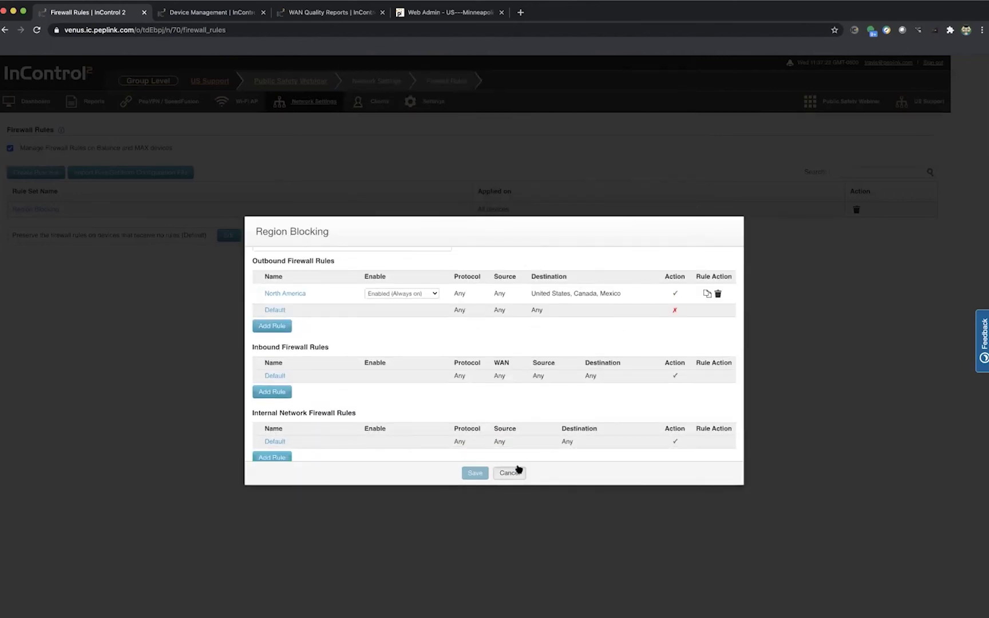
scroll(574, 421, "up", 3)
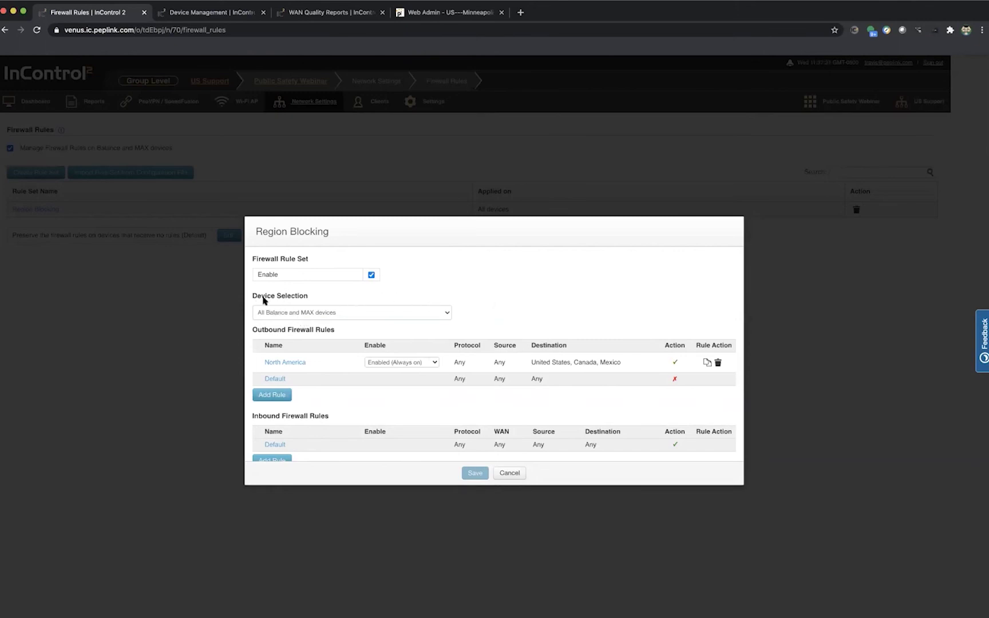
Step: Restrict Region Blocking to Balance and MAX devices tagged 'firewall', then close the rule set
left_click(303, 317)
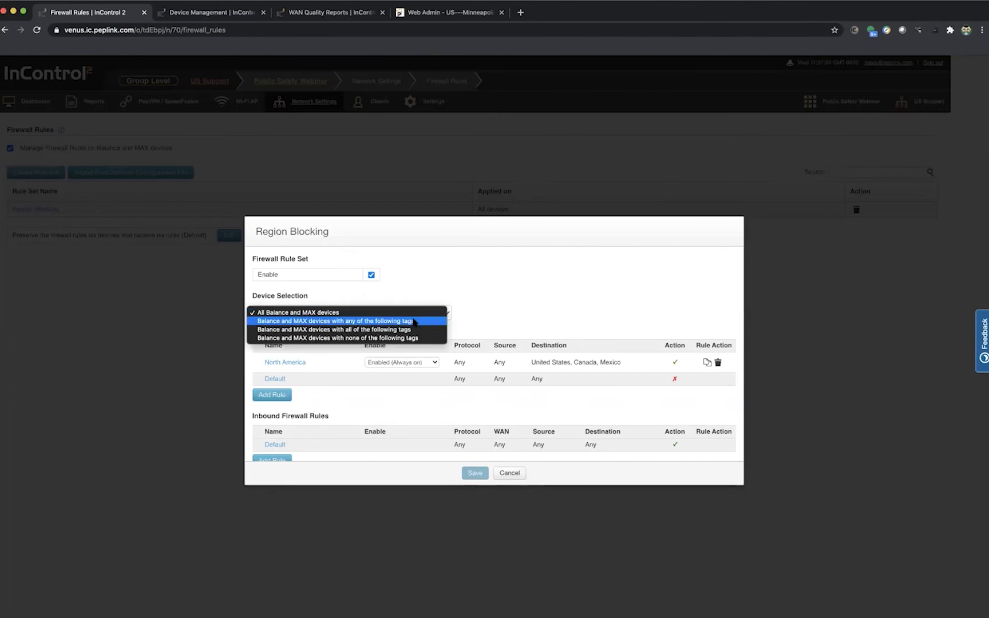
left_click(415, 322)
left_click(384, 331)
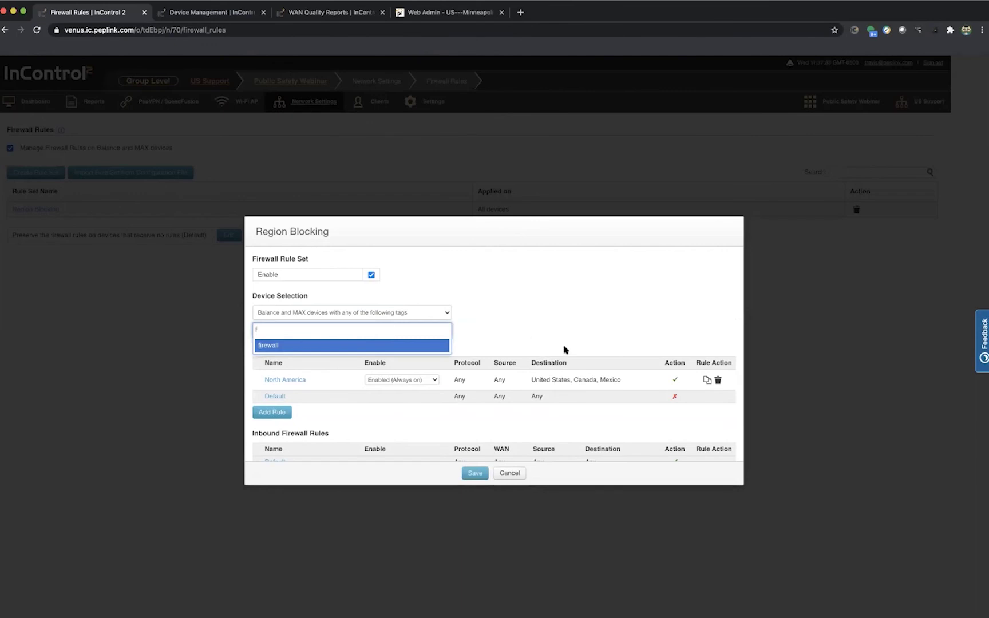
left_click(346, 345)
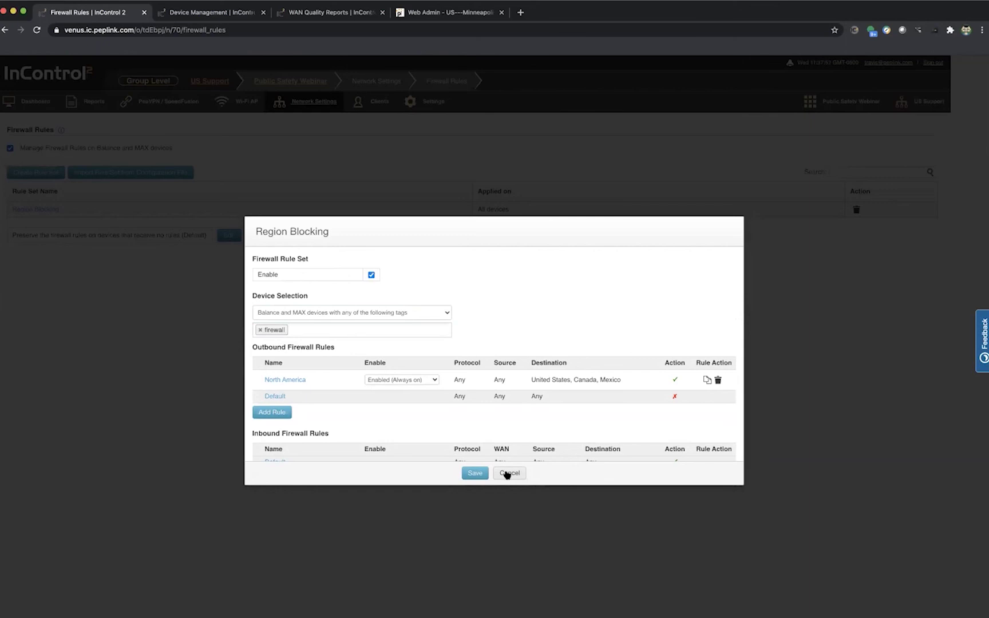
left_click(508, 473)
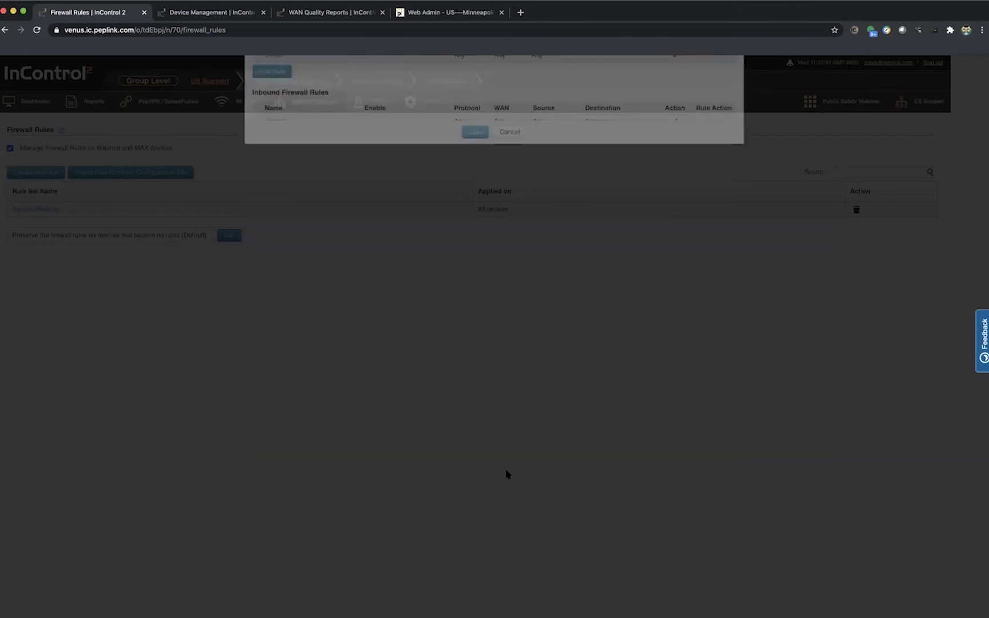
Step: Review the group Firewall Rules page showing Region Blocking applied on all devices
mouse_move(324, 103)
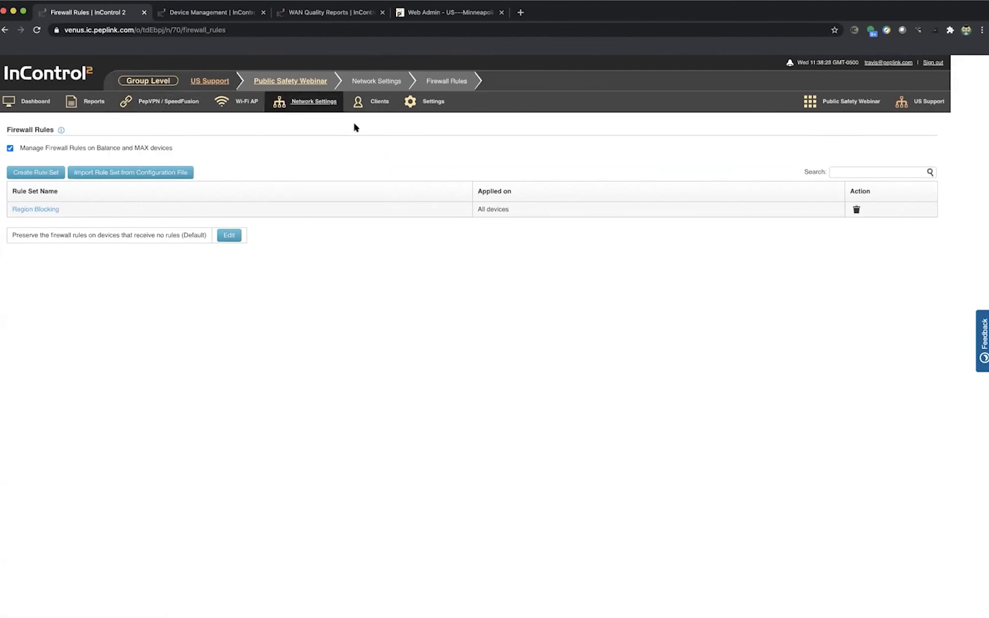
mouse_move(434, 107)
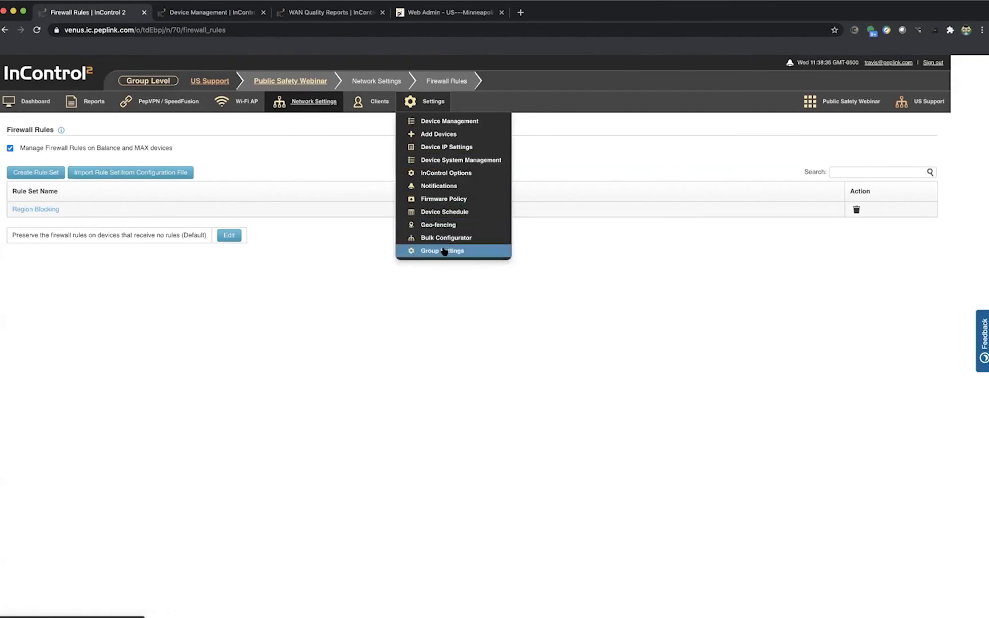
Step: Go to Settings > Bulk Configurator, which has no configuration files uploaded
left_click(443, 239)
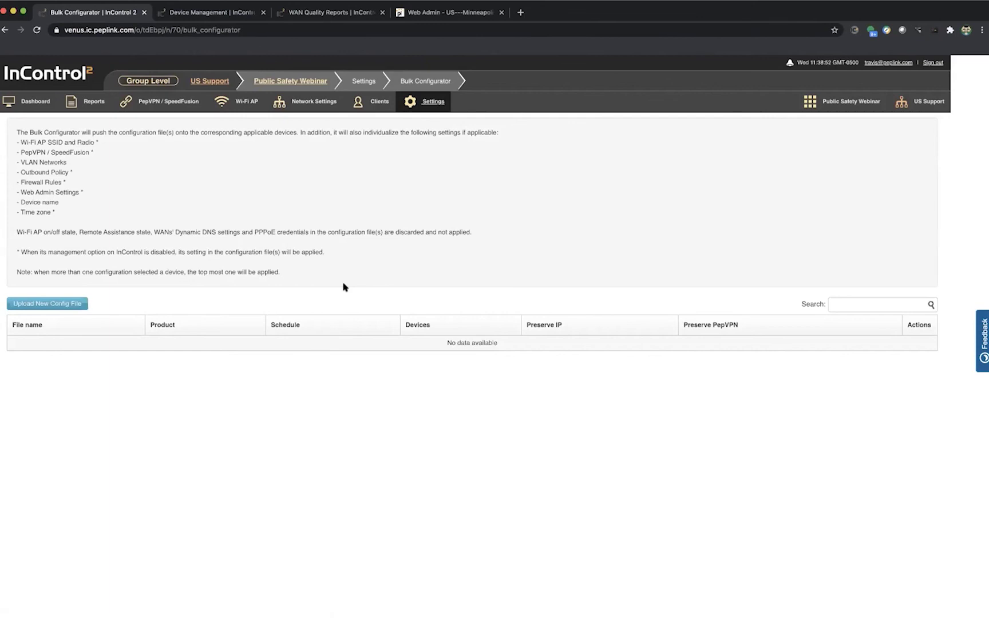
left_click(73, 305)
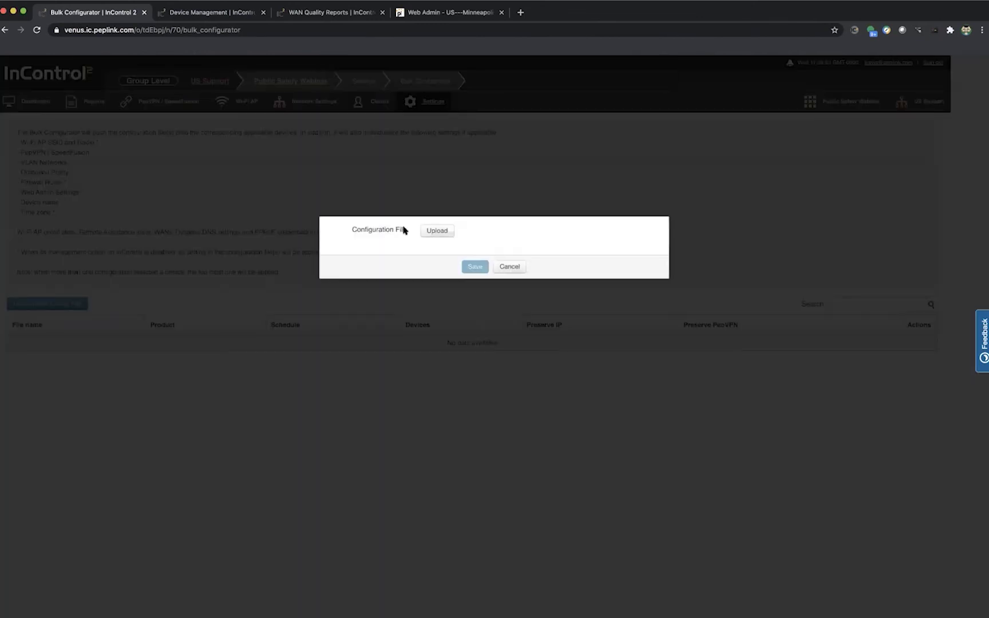
left_click(510, 267)
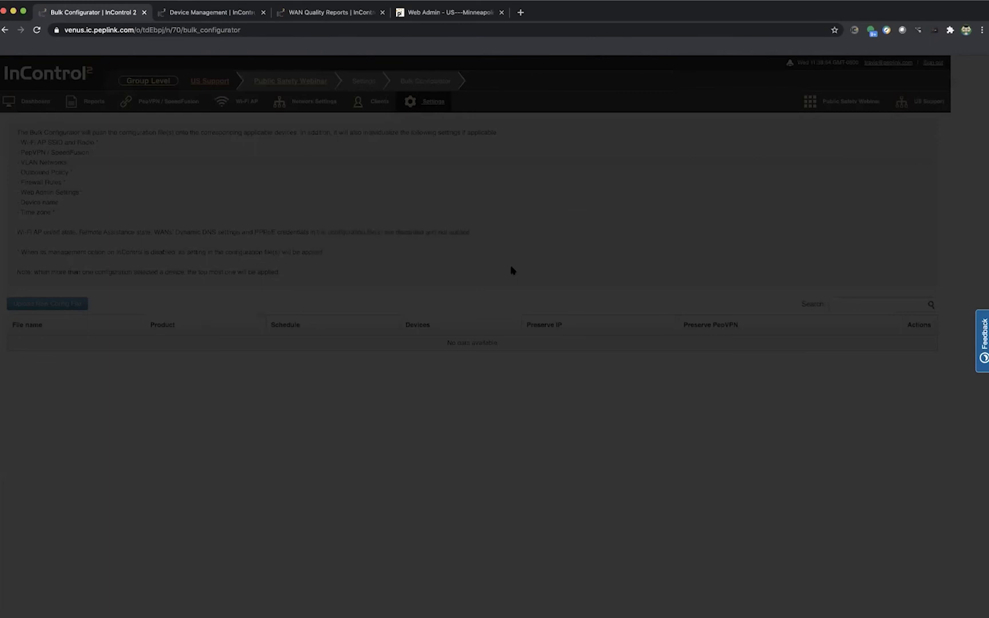